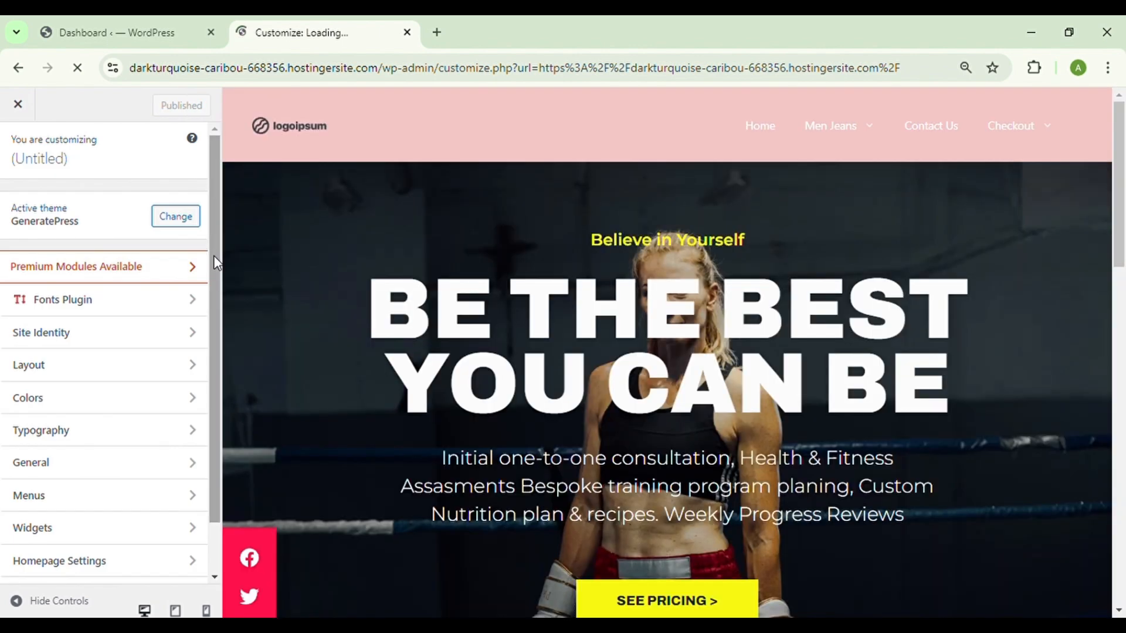
# Step: Review the Container and Header options of the theme's Layout settings
pyautogui.moveTo(214, 258); pyautogui.dragTo(222, 328)
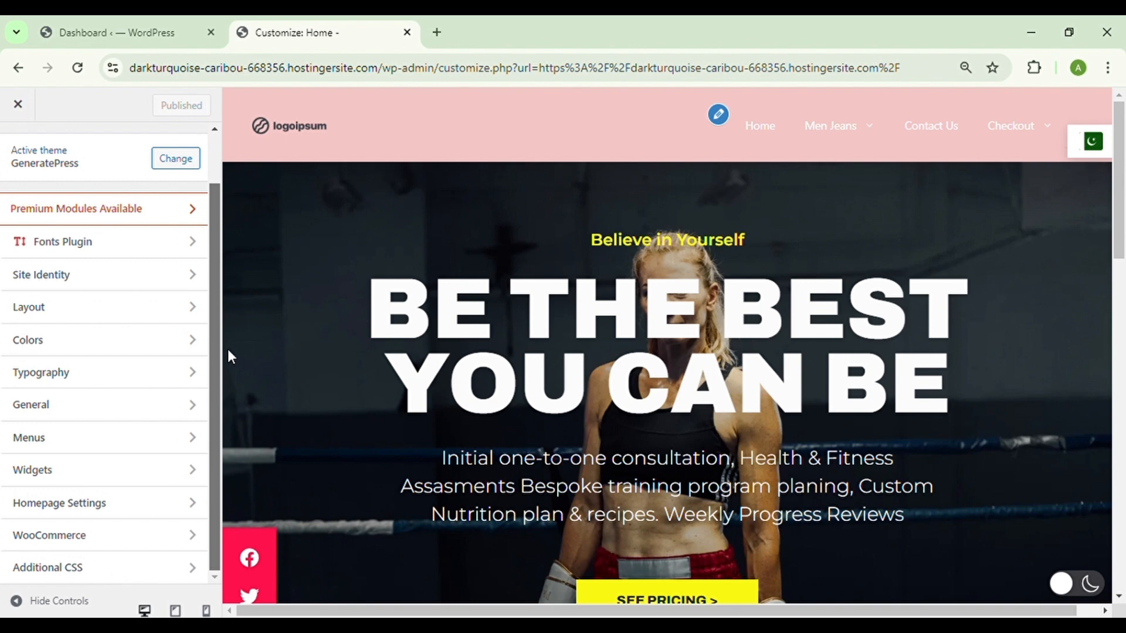
pyautogui.scroll(1, 214, 289)
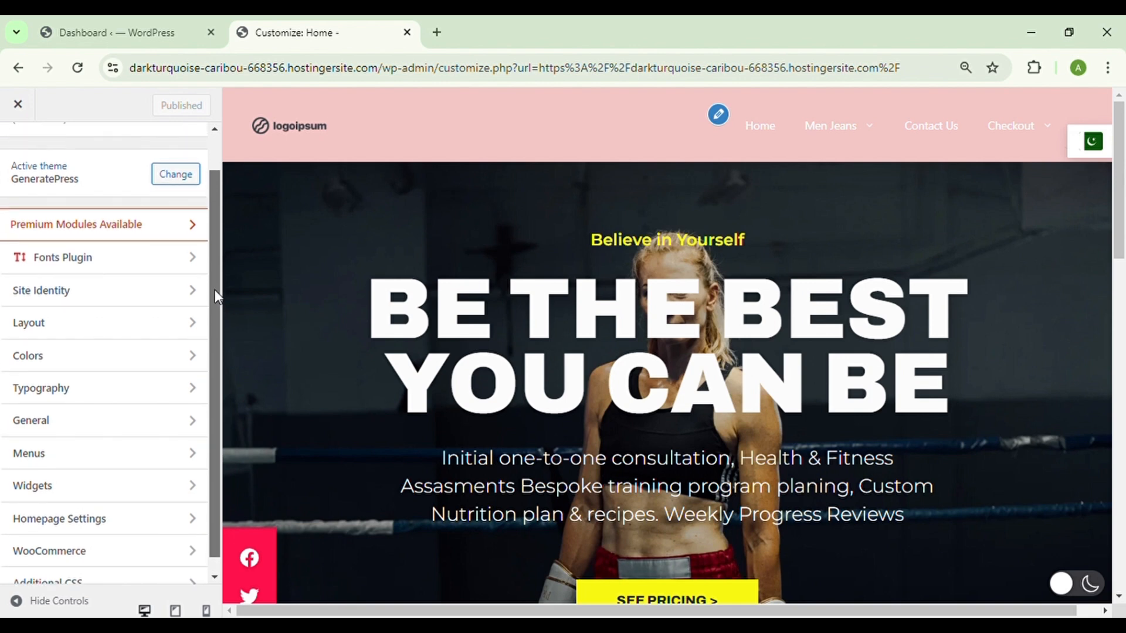
pyautogui.click(195, 326)
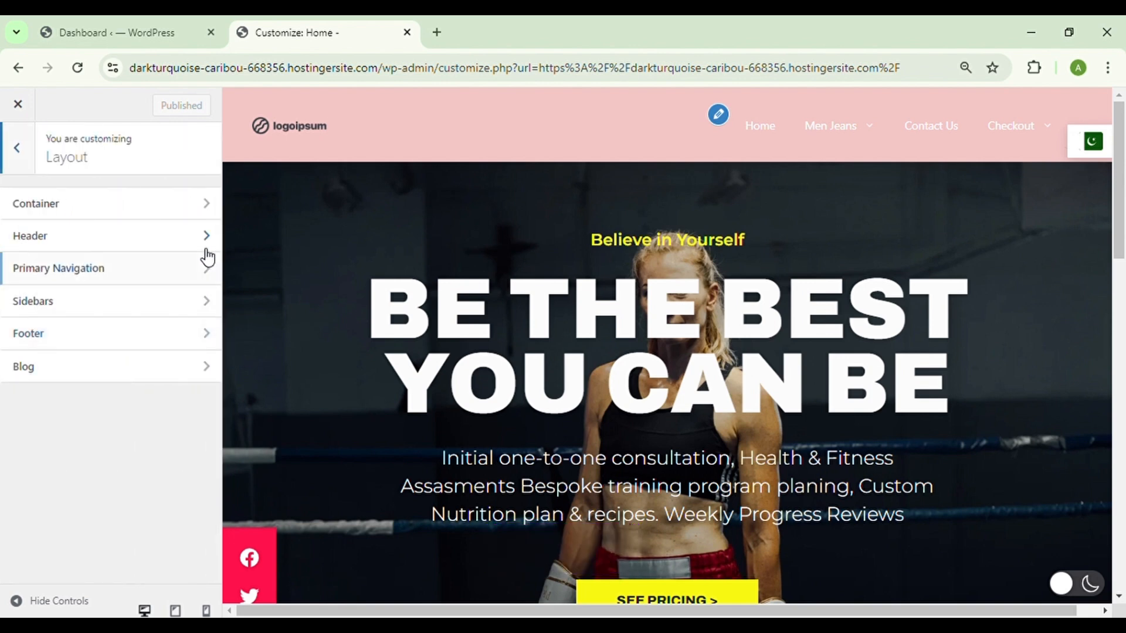
pyautogui.click(211, 214)
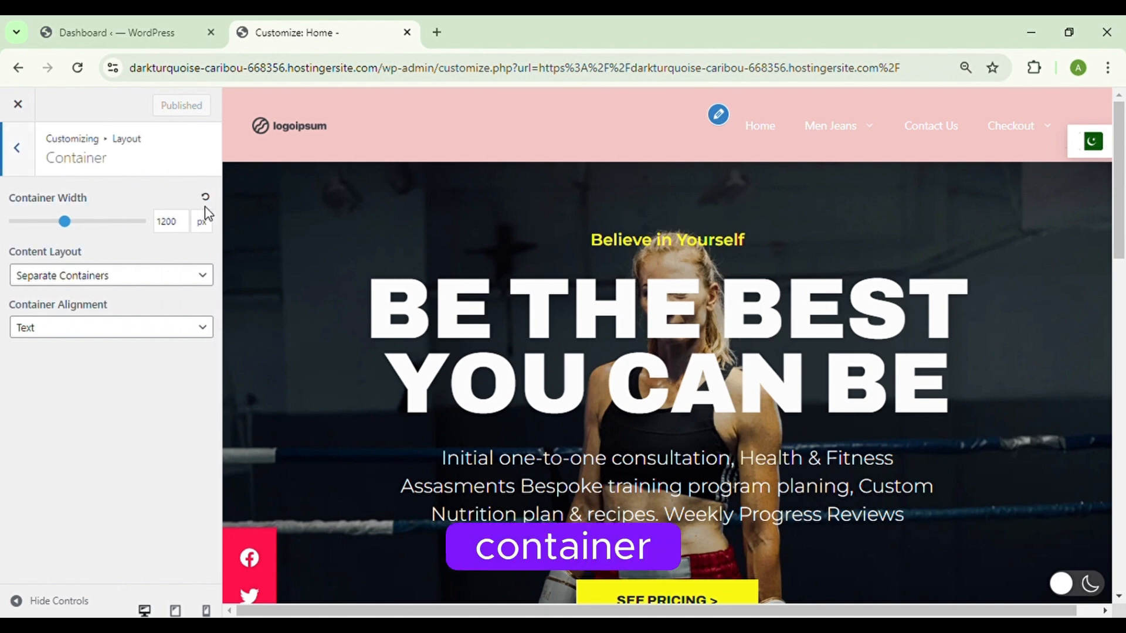
pyautogui.click(22, 156)
pyautogui.click(90, 237)
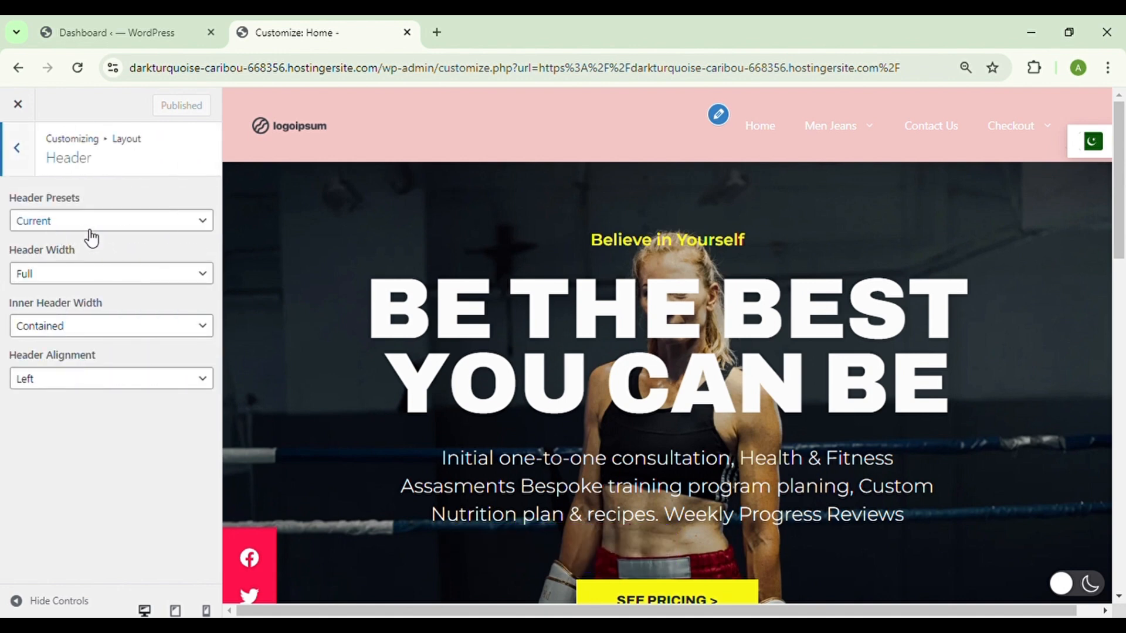
pyautogui.click(26, 170)
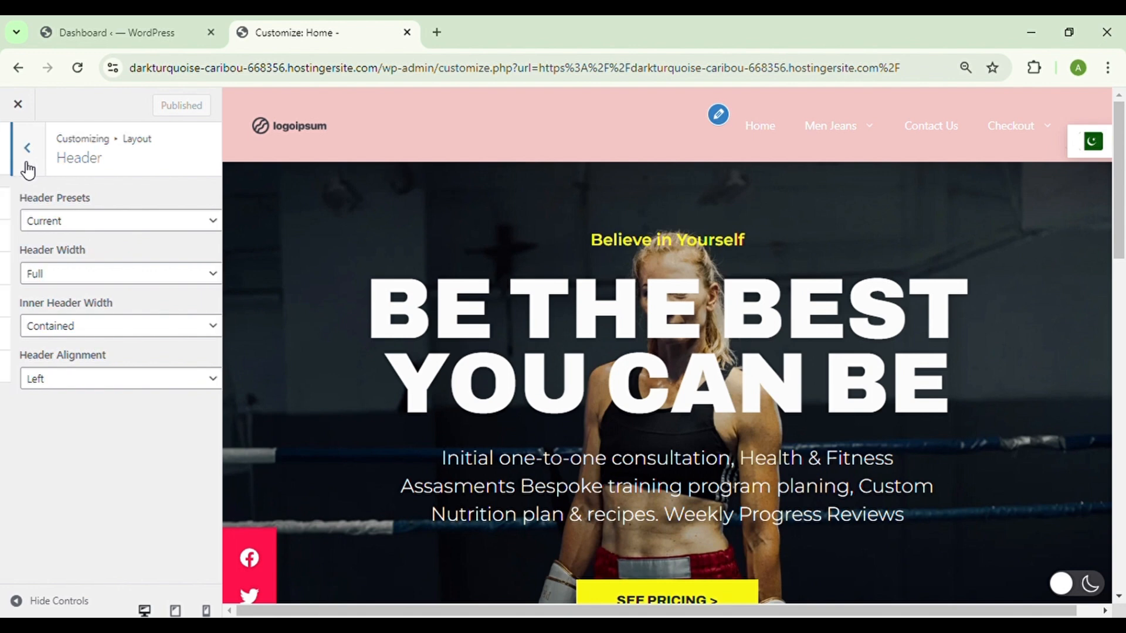
pyautogui.click(17, 149)
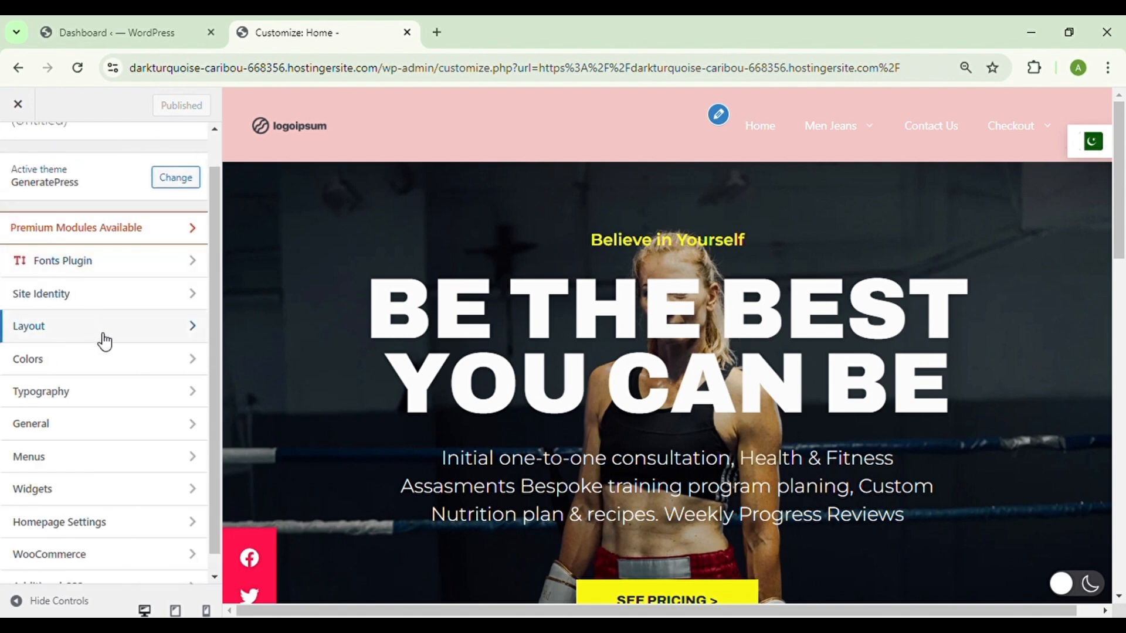
# Step: Set the body text color of the theme to dark red #bd0000
pyautogui.click(118, 372)
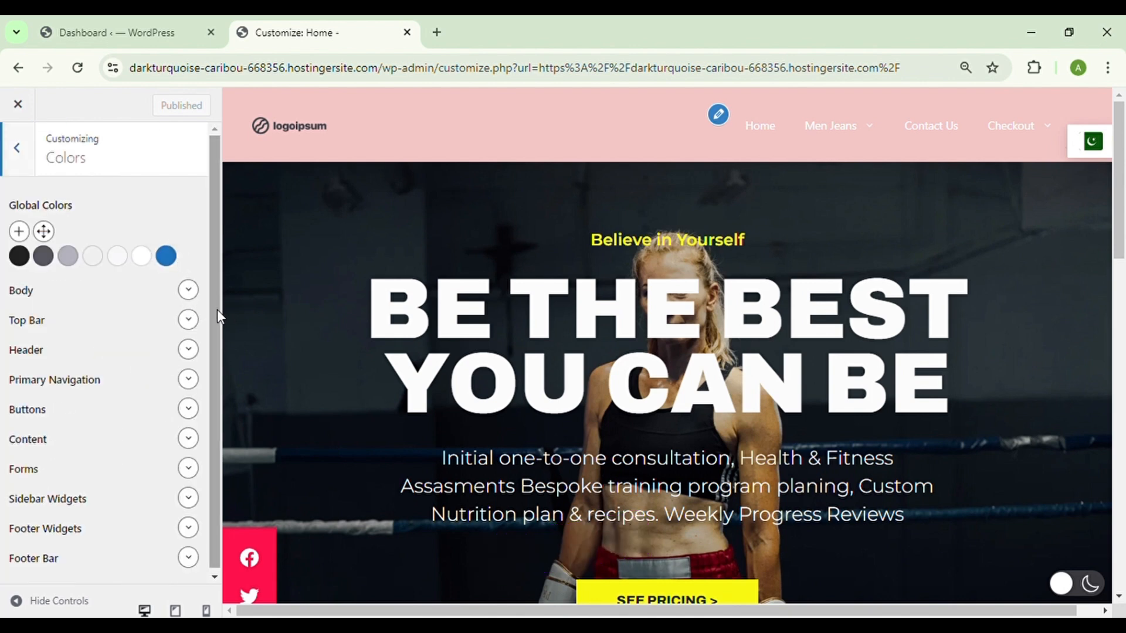
pyautogui.click(193, 294)
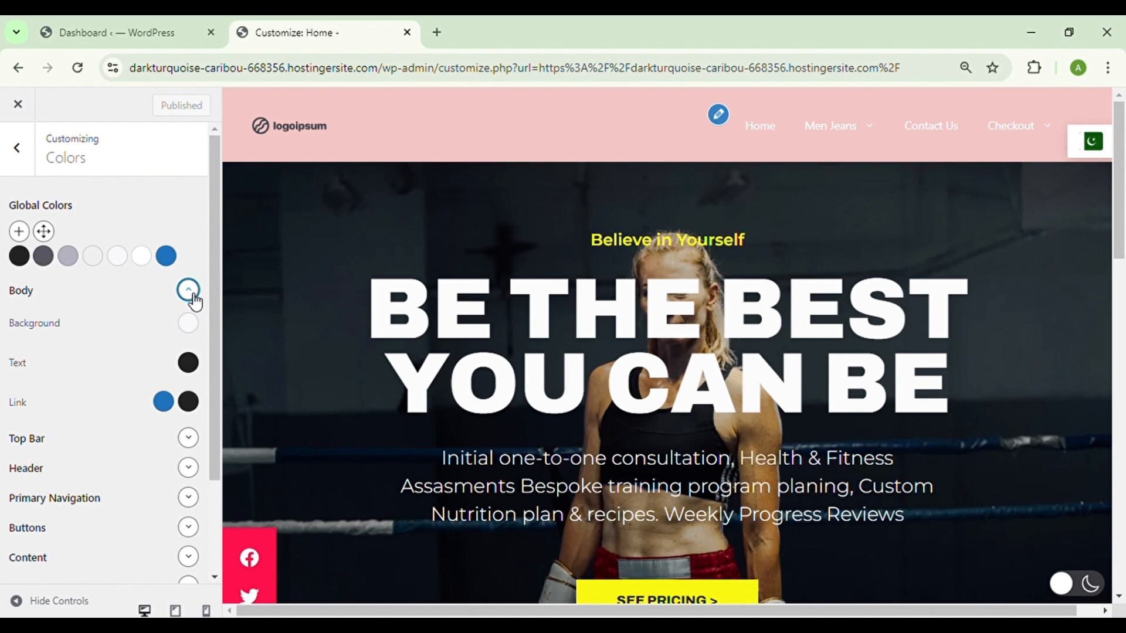
pyautogui.click(188, 363)
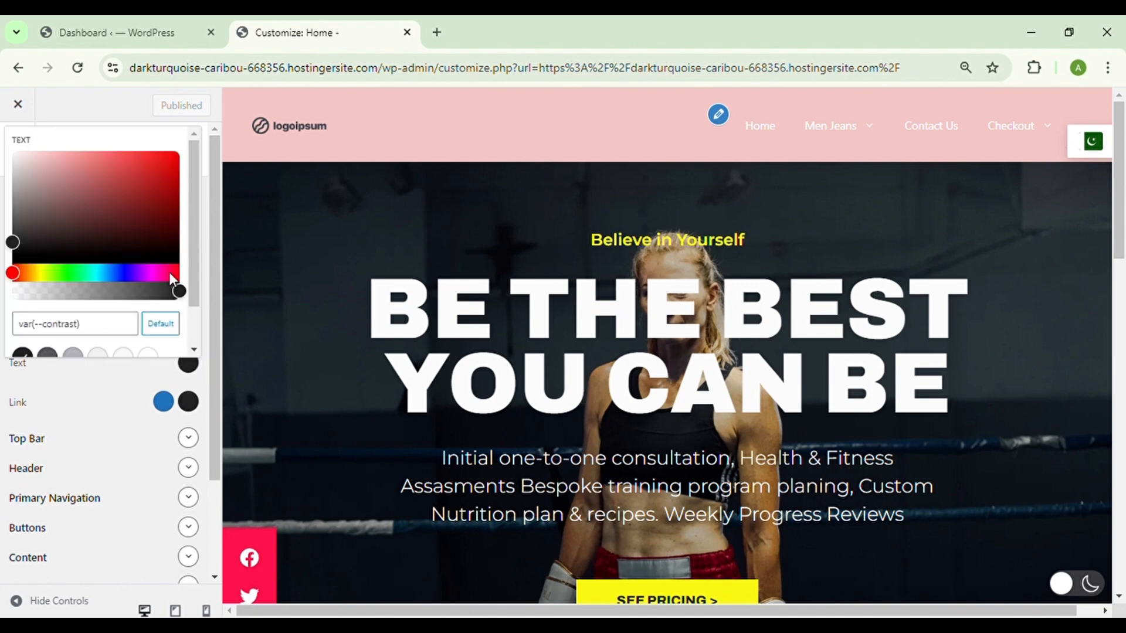
pyautogui.moveTo(155, 185); pyautogui.dragTo(179, 179)
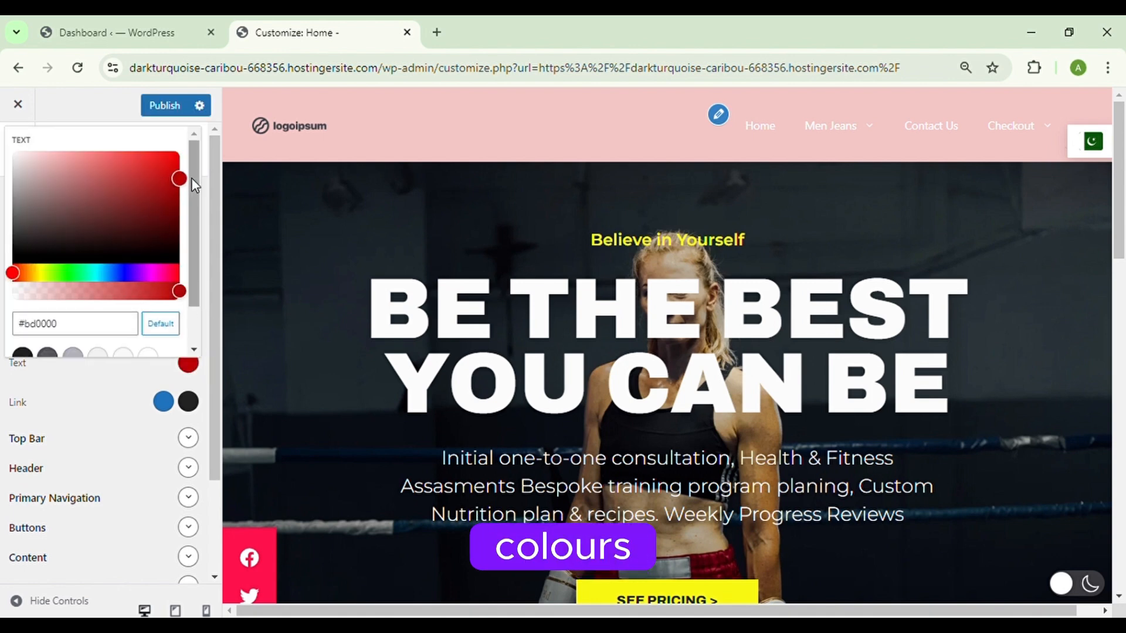
pyautogui.click(194, 370)
# Step: Set the body link hover color to gray #9e9e9e
pyautogui.click(189, 402)
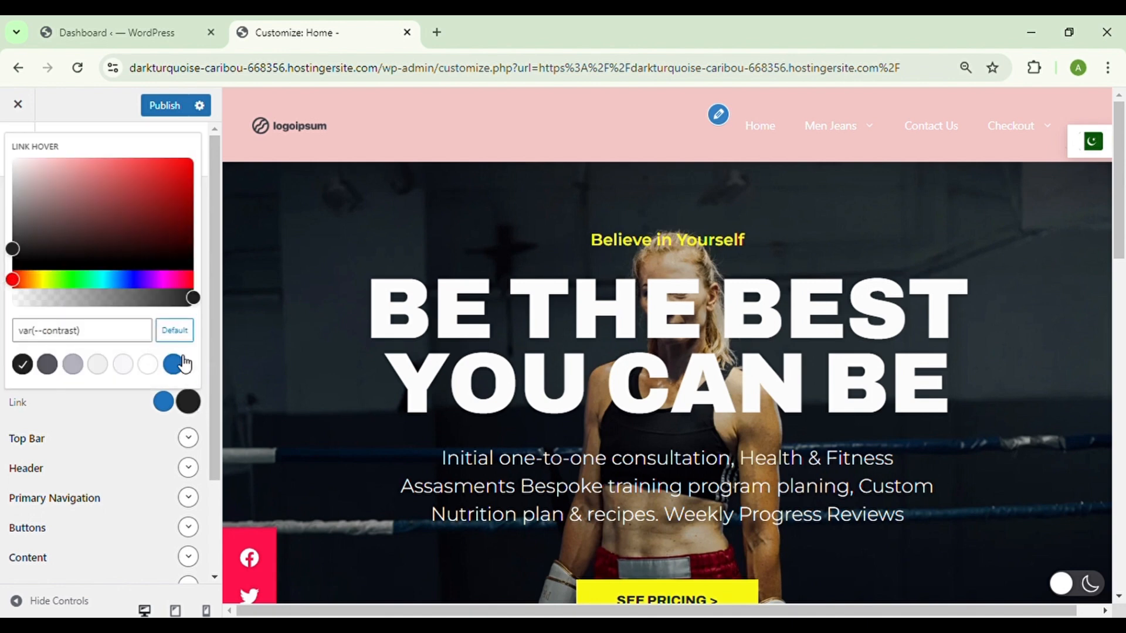
pyautogui.moveTo(165, 237); pyautogui.dragTo(12, 204)
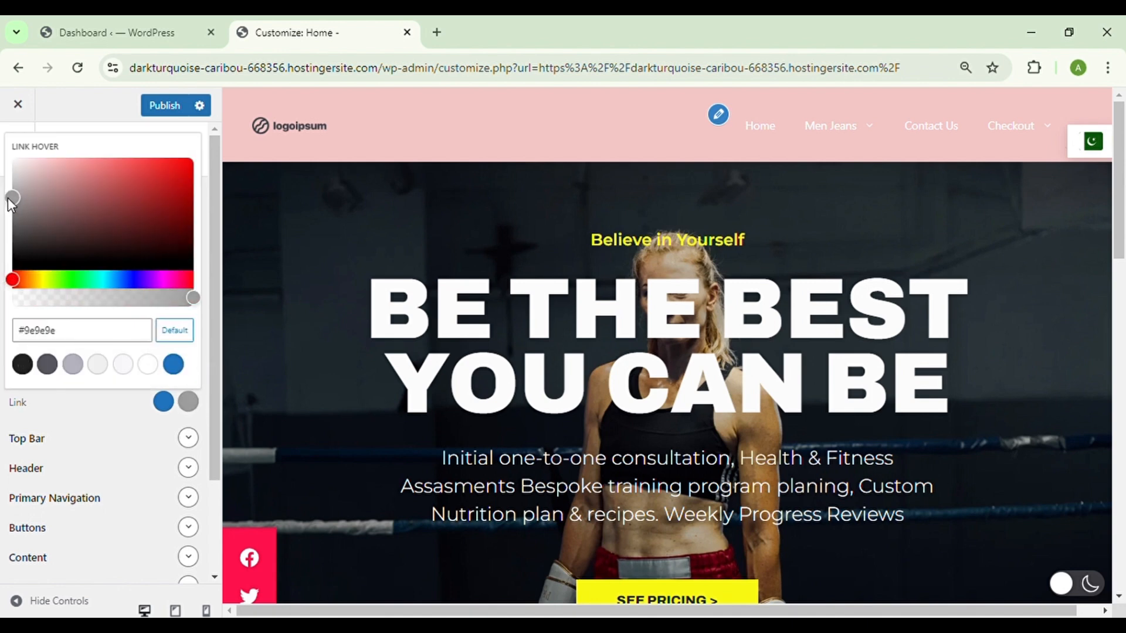
pyautogui.click(161, 425)
# Step: Set the primary navigation background color to black #000000
pyautogui.moveTo(214, 381); pyautogui.dragTo(227, 487)
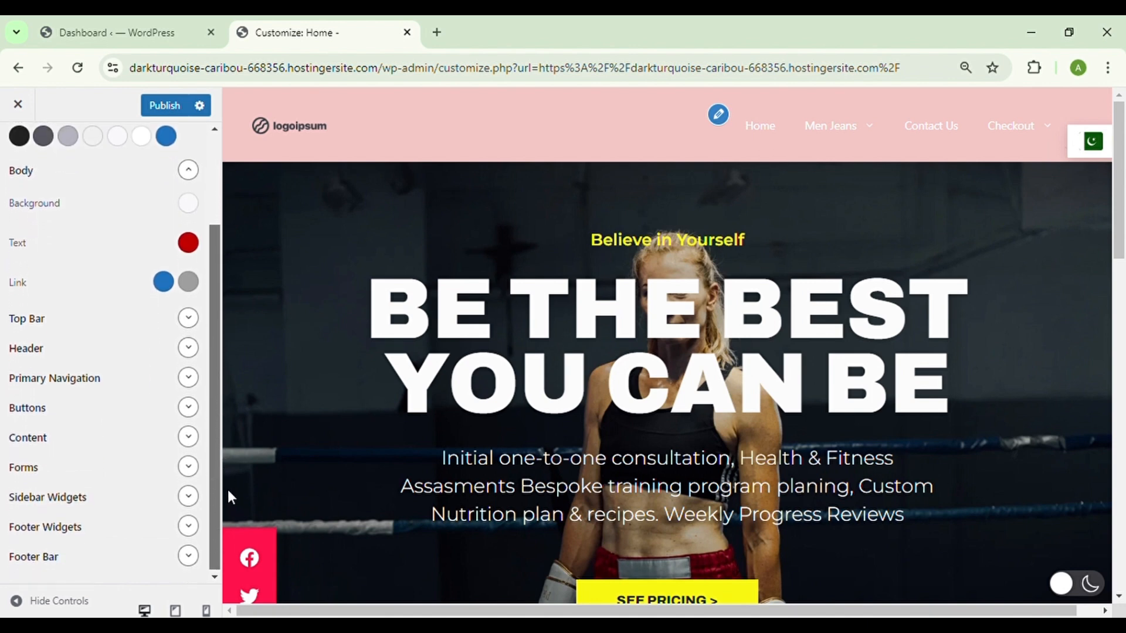
pyautogui.click(188, 378)
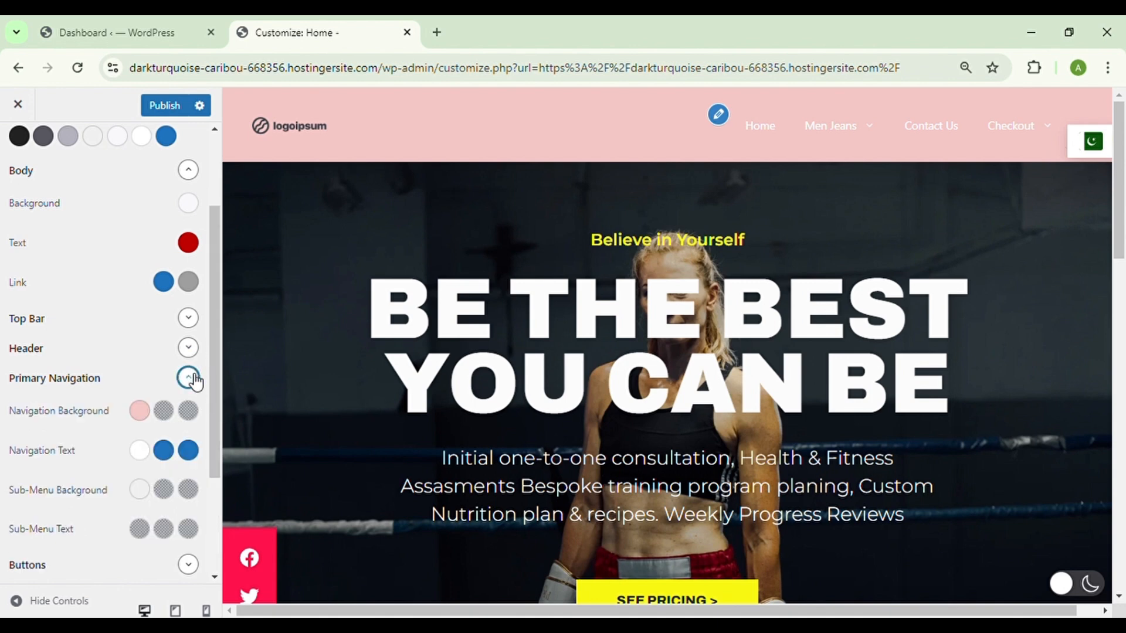
pyautogui.click(139, 411)
pyautogui.moveTo(93, 202); pyautogui.dragTo(144, 279)
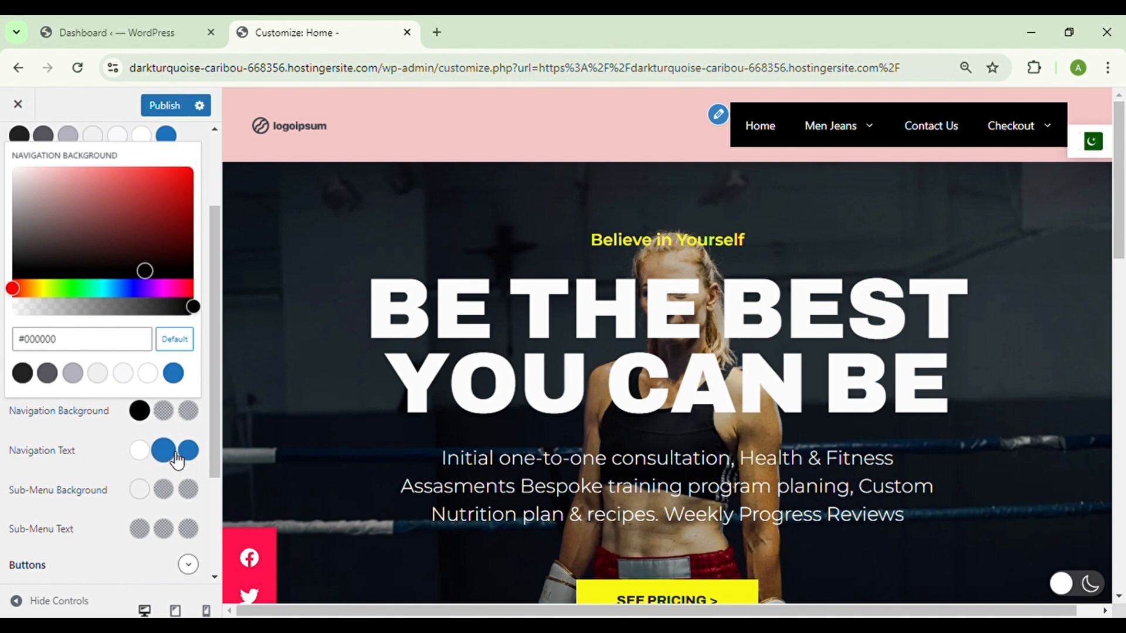
pyautogui.click(122, 437)
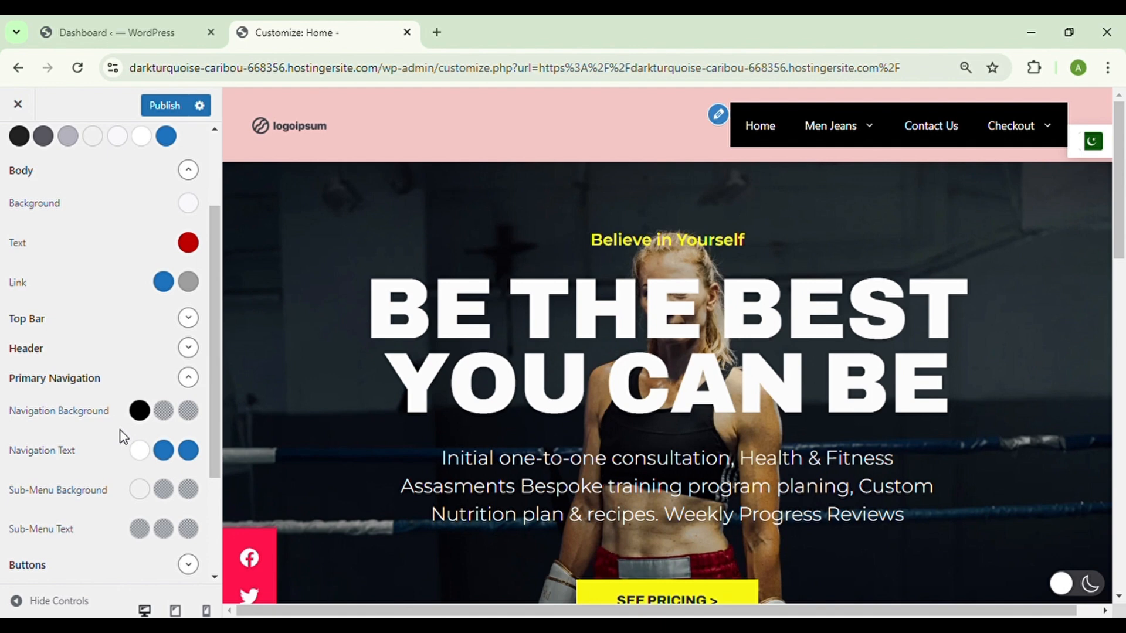
pyautogui.click(191, 384)
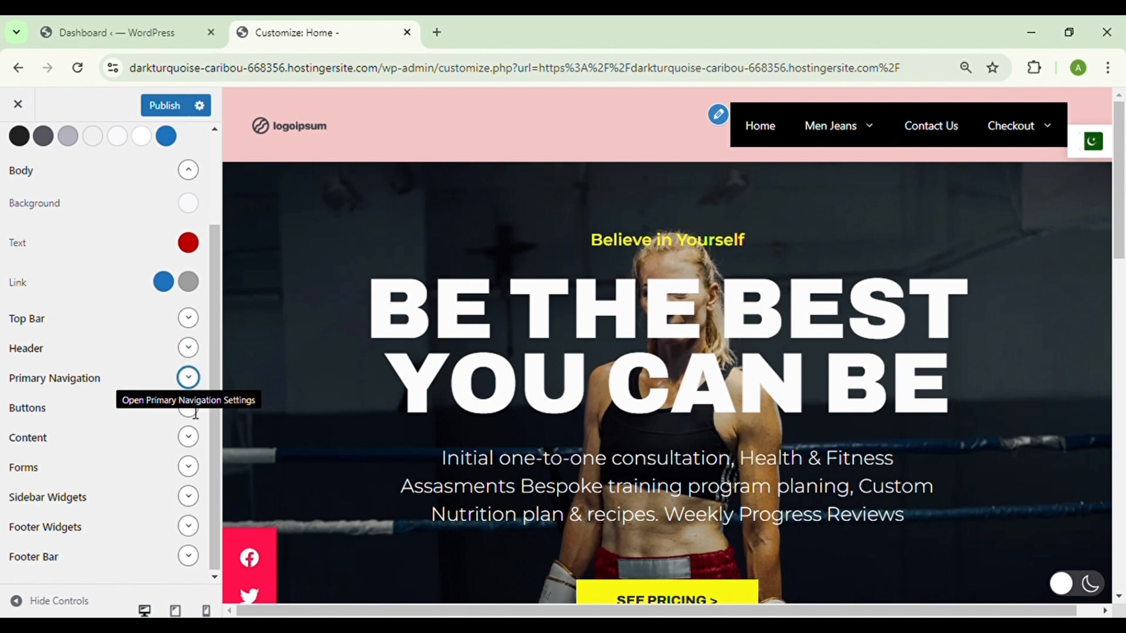
pyautogui.click(190, 381)
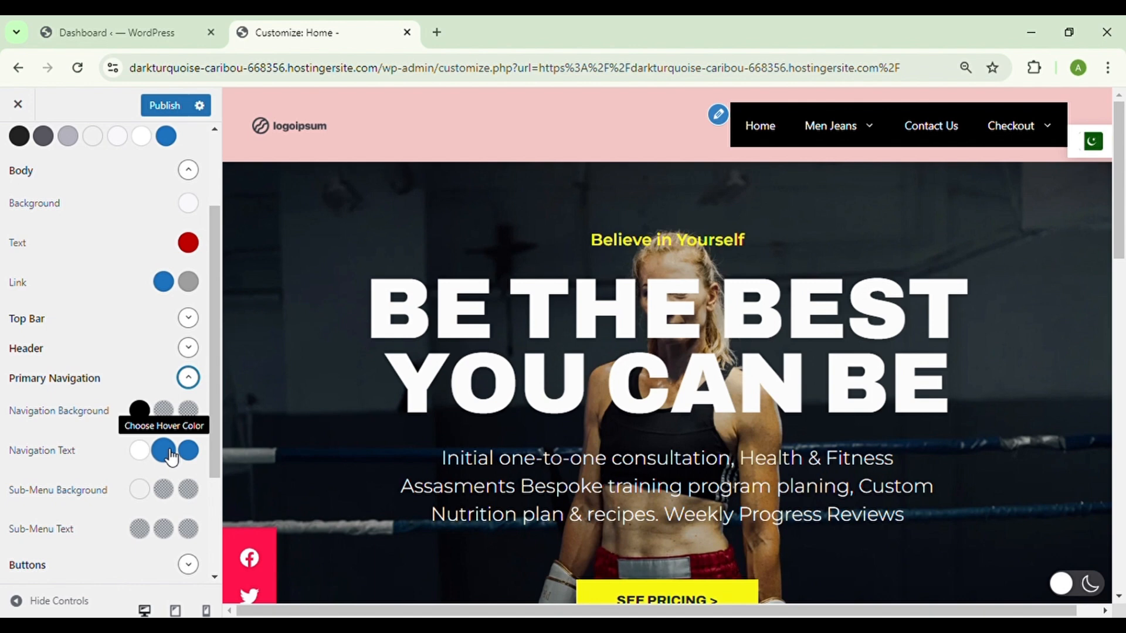
pyautogui.scroll(-3, 168, 455)
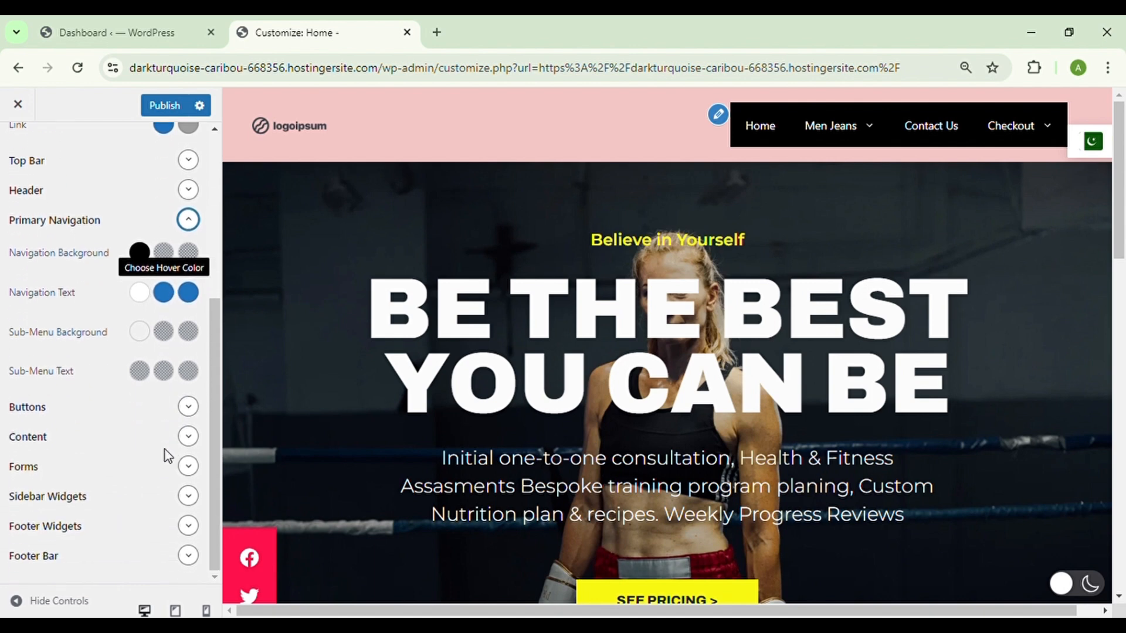
# Step: Set the site header's background color to black #000000
pyautogui.scroll(4, 167, 455)
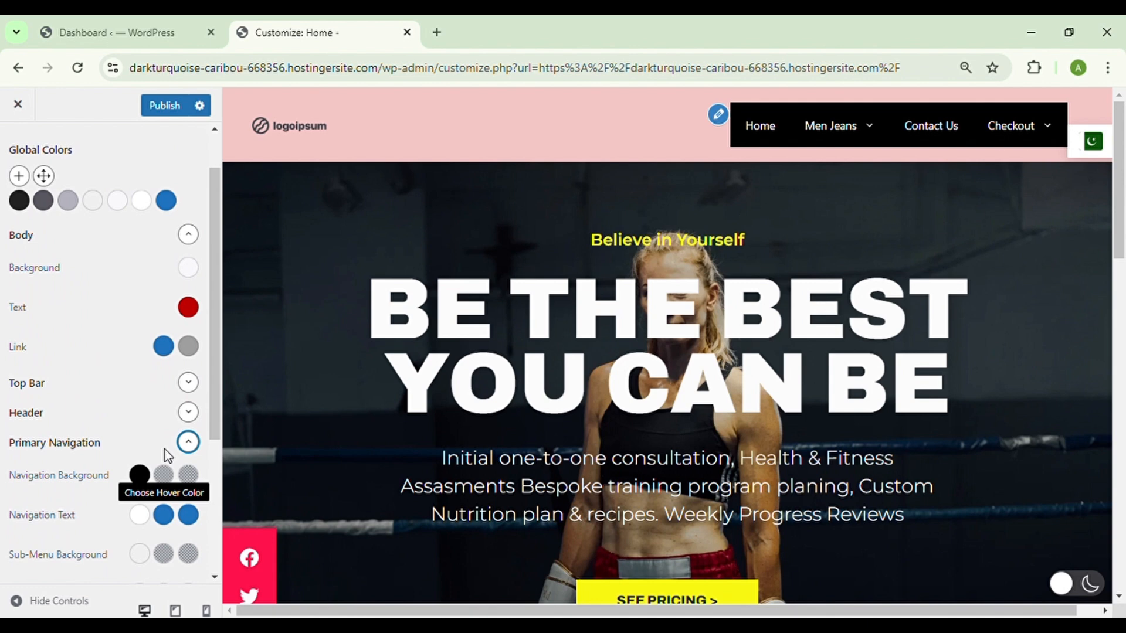
pyautogui.click(194, 417)
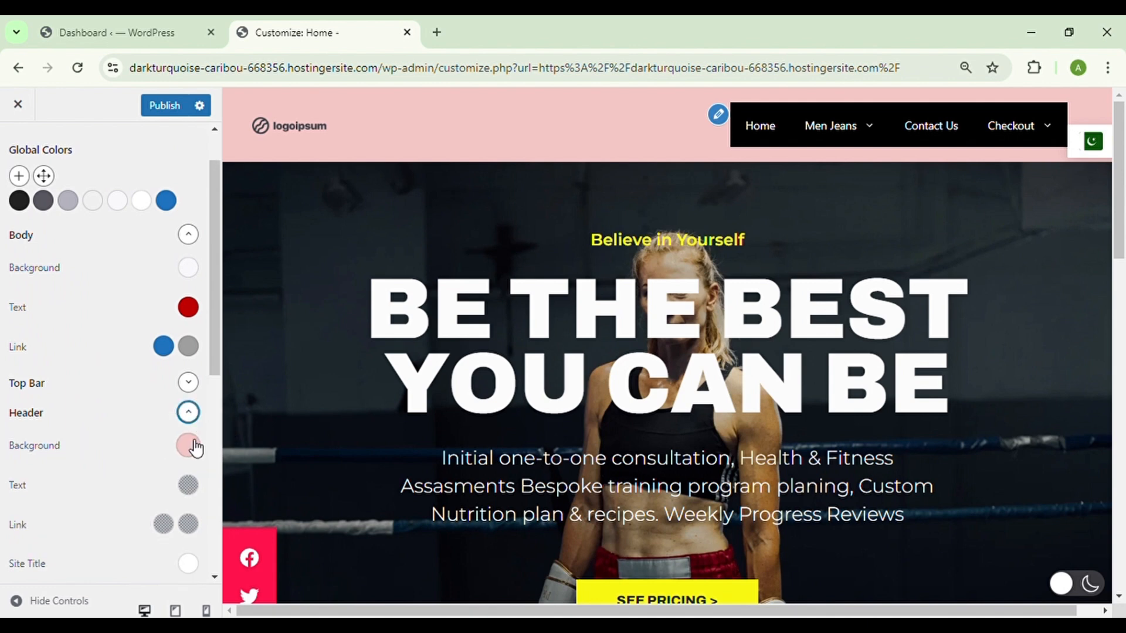
pyautogui.click(196, 450)
pyautogui.click(128, 305)
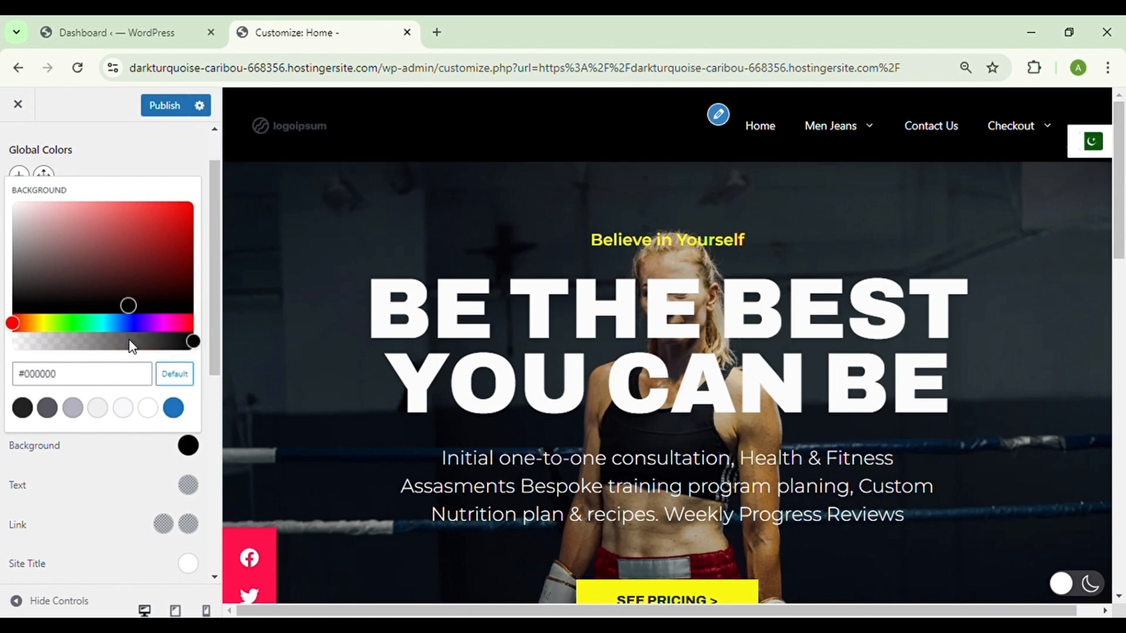
# Step: Set the background color of the theme's buttons to dark navy #0f0f4e
pyautogui.scroll(-5, 144, 472)
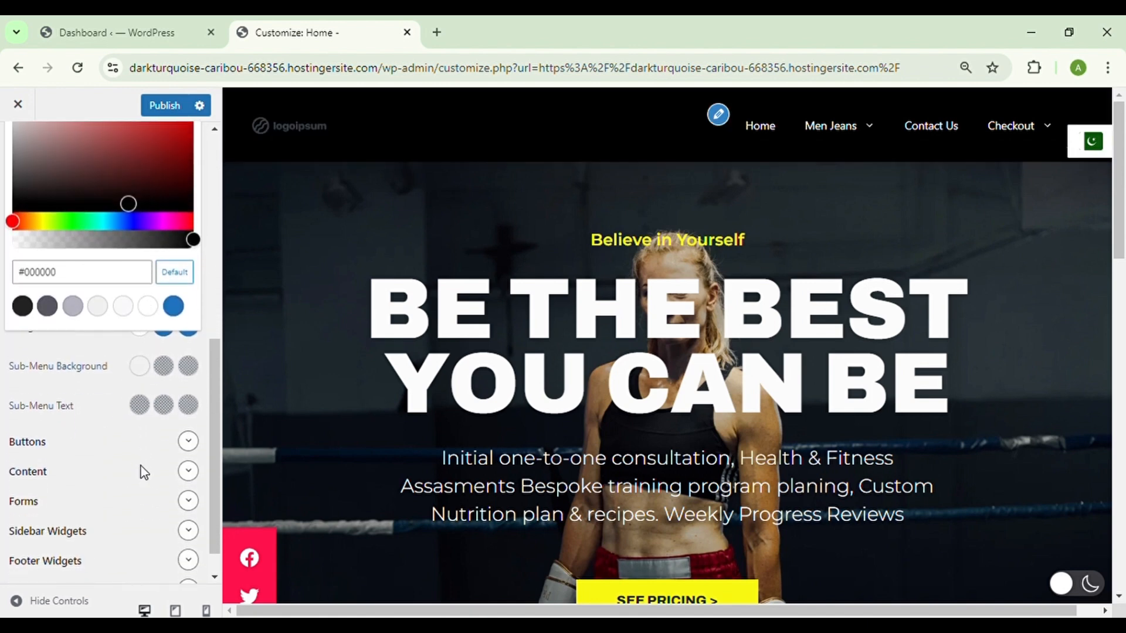
pyautogui.click(188, 441)
pyautogui.click(188, 474)
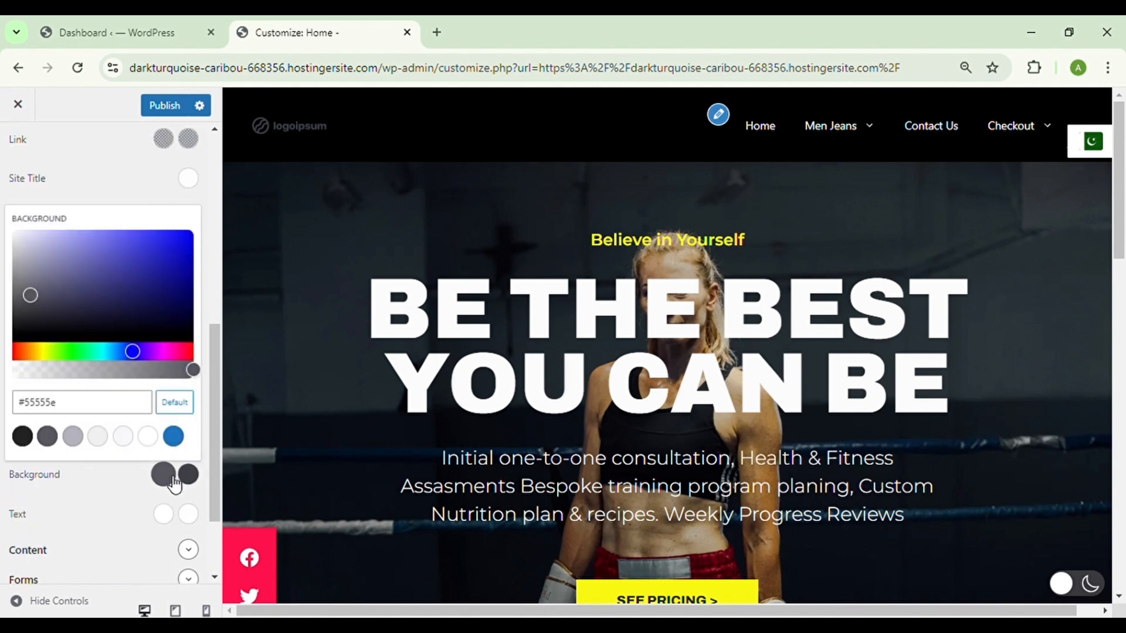
pyautogui.moveTo(153, 297); pyautogui.dragTo(159, 302)
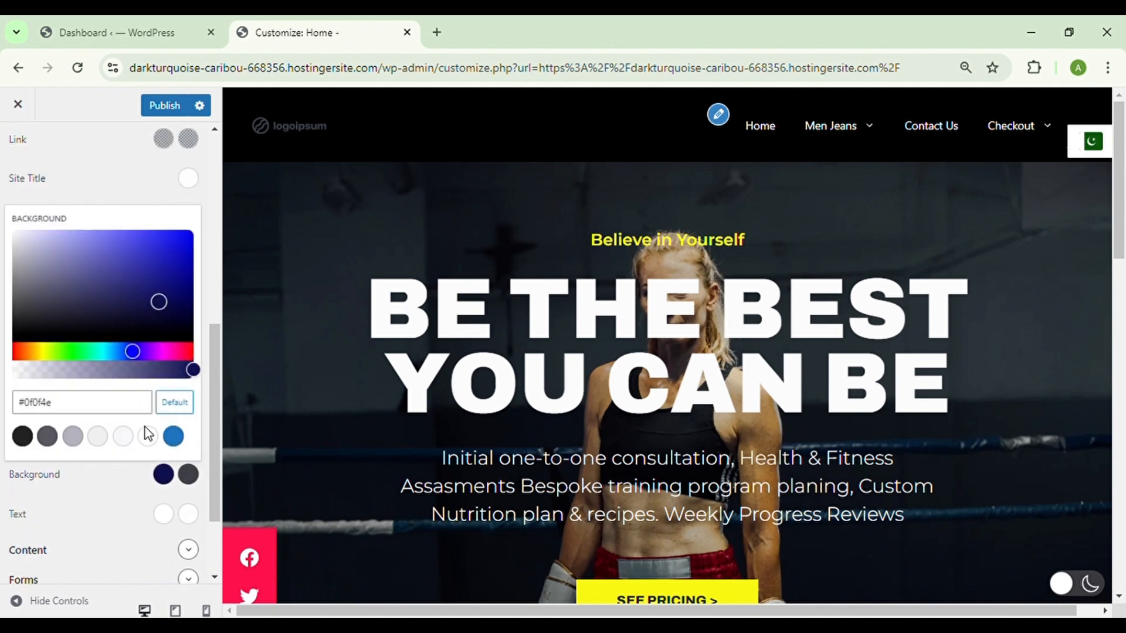
pyautogui.click(133, 506)
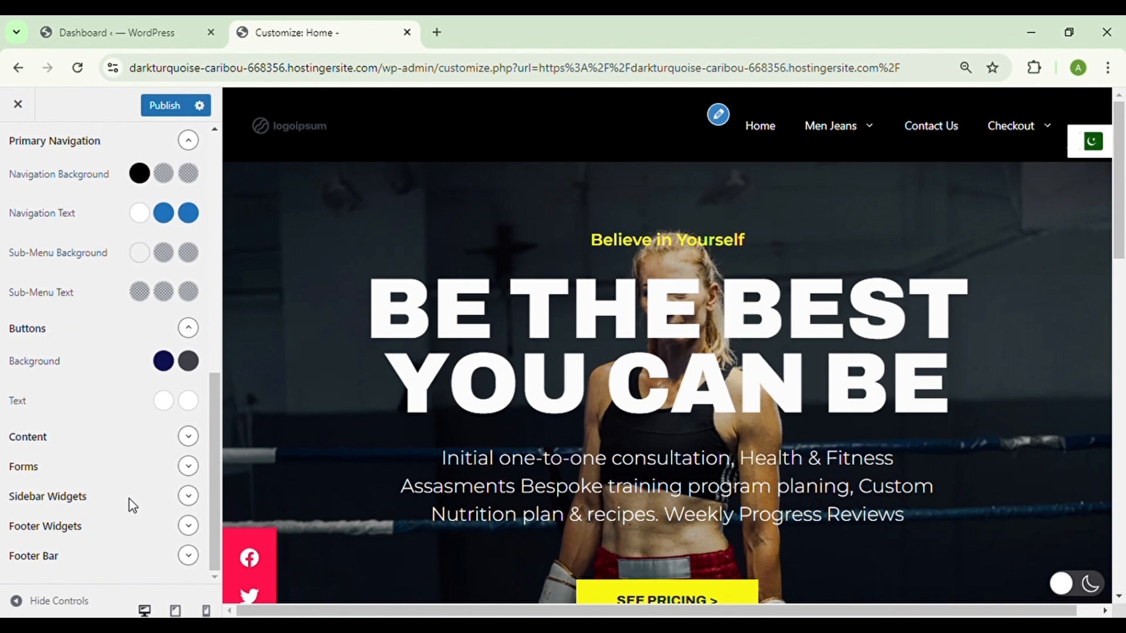
# Step: Check the global colors' reordering mode and look through the General and WooCommerce customization settings
pyautogui.scroll(10, 133, 505)
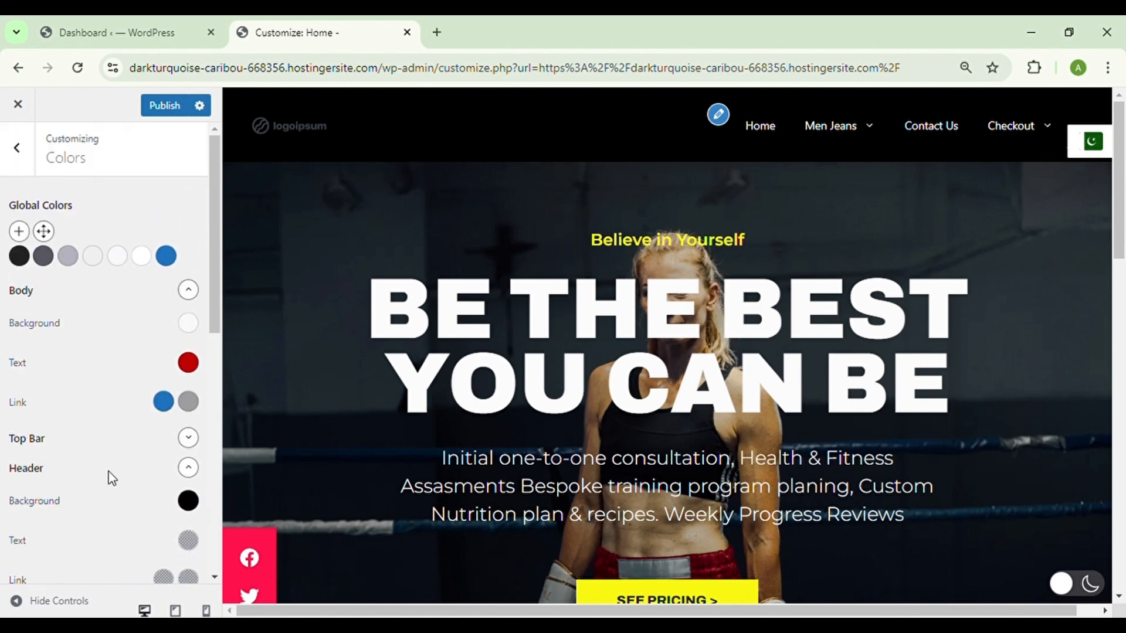
pyautogui.click(45, 232)
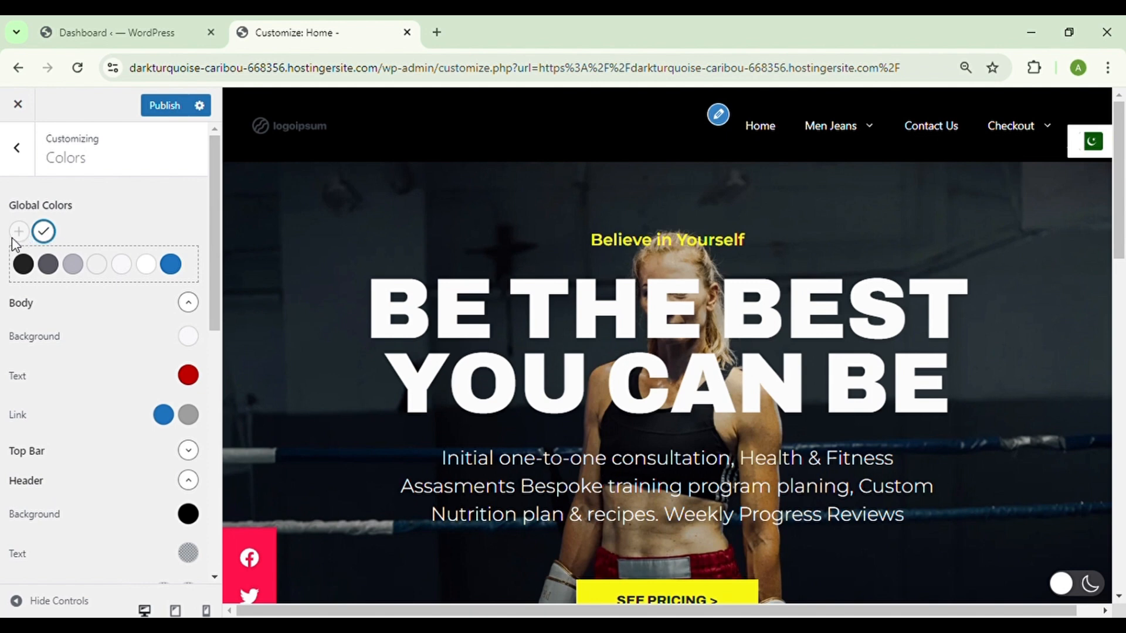
pyautogui.click(16, 149)
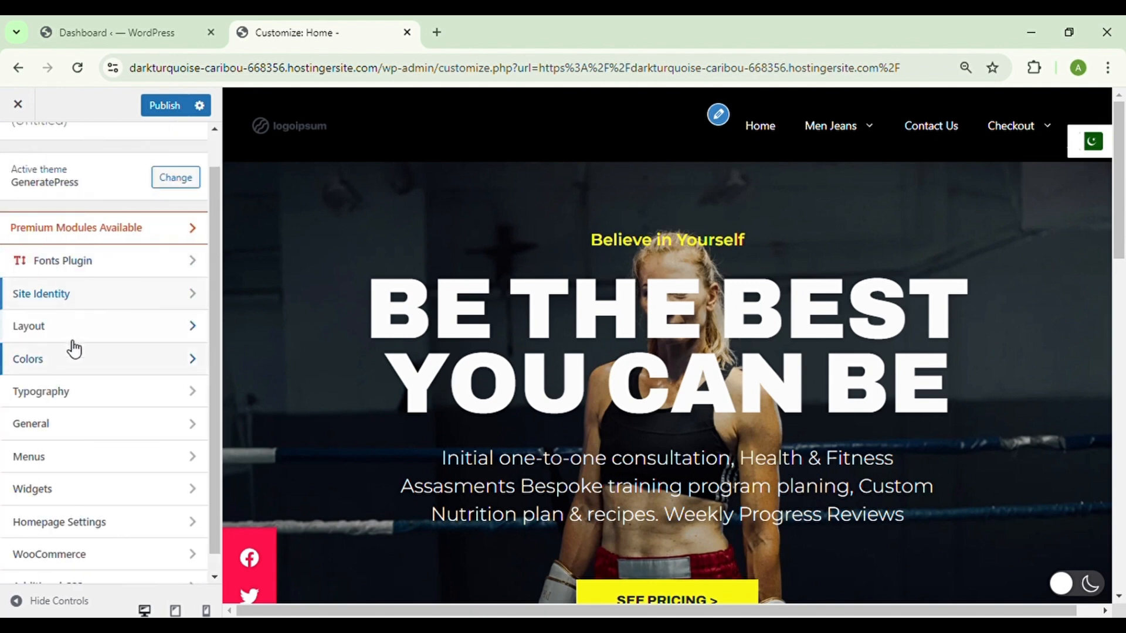
pyautogui.click(93, 422)
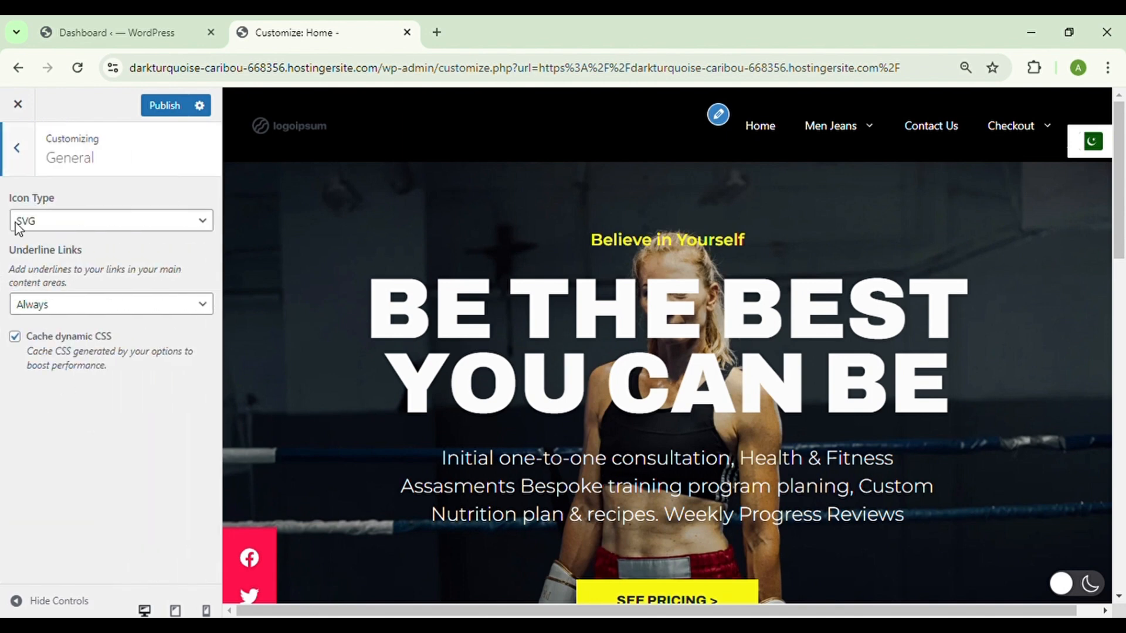
pyautogui.click(16, 150)
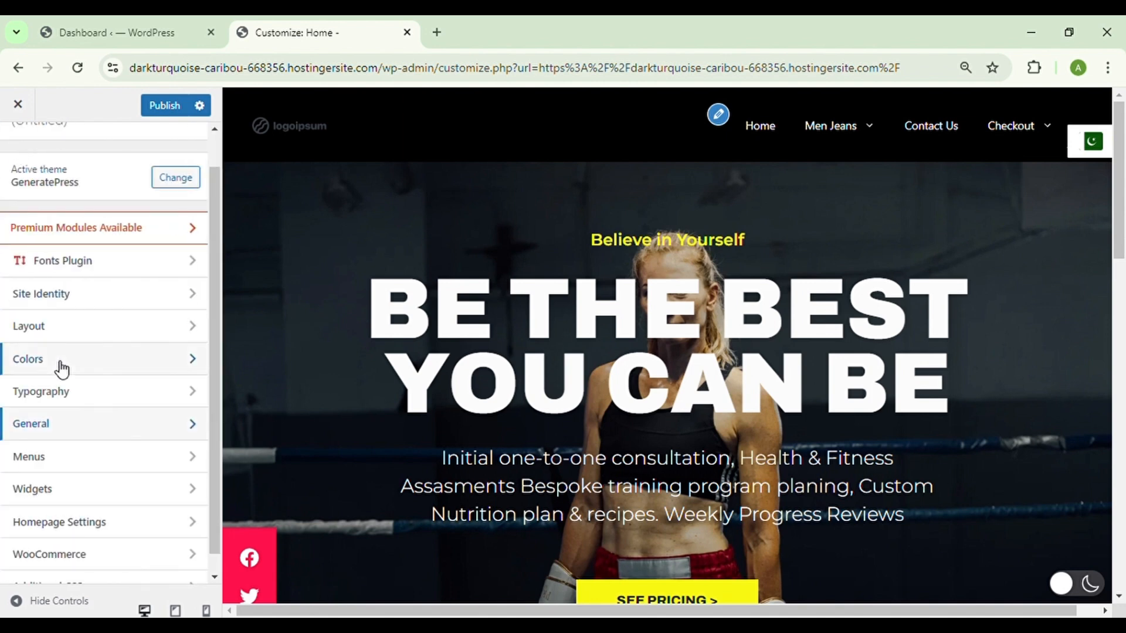
pyautogui.scroll(-1, 62, 369)
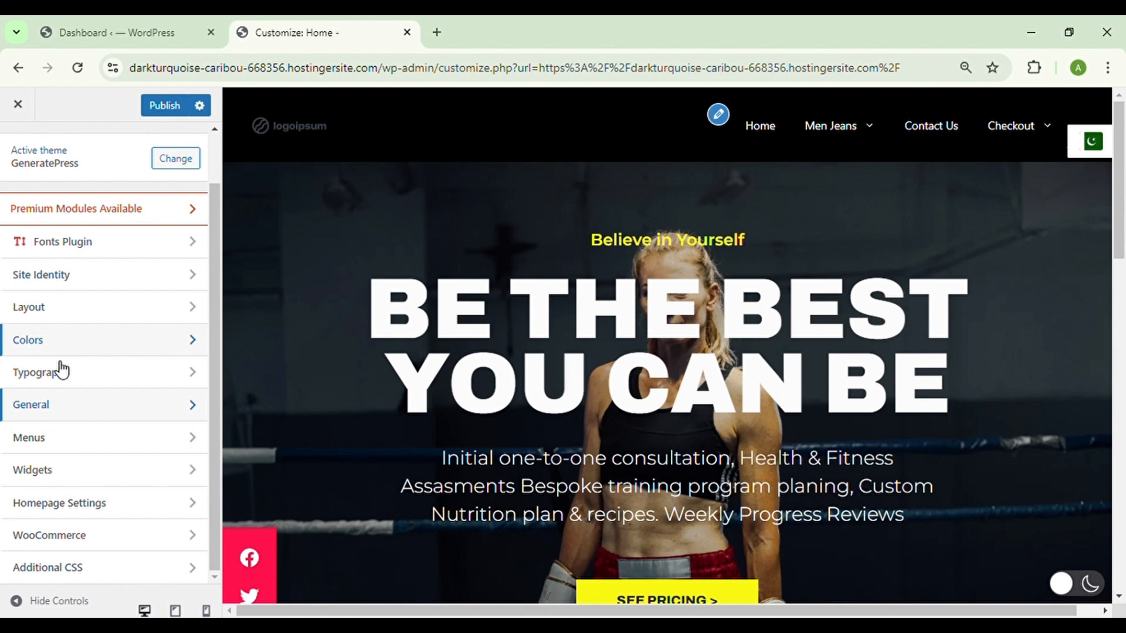
pyautogui.click(111, 535)
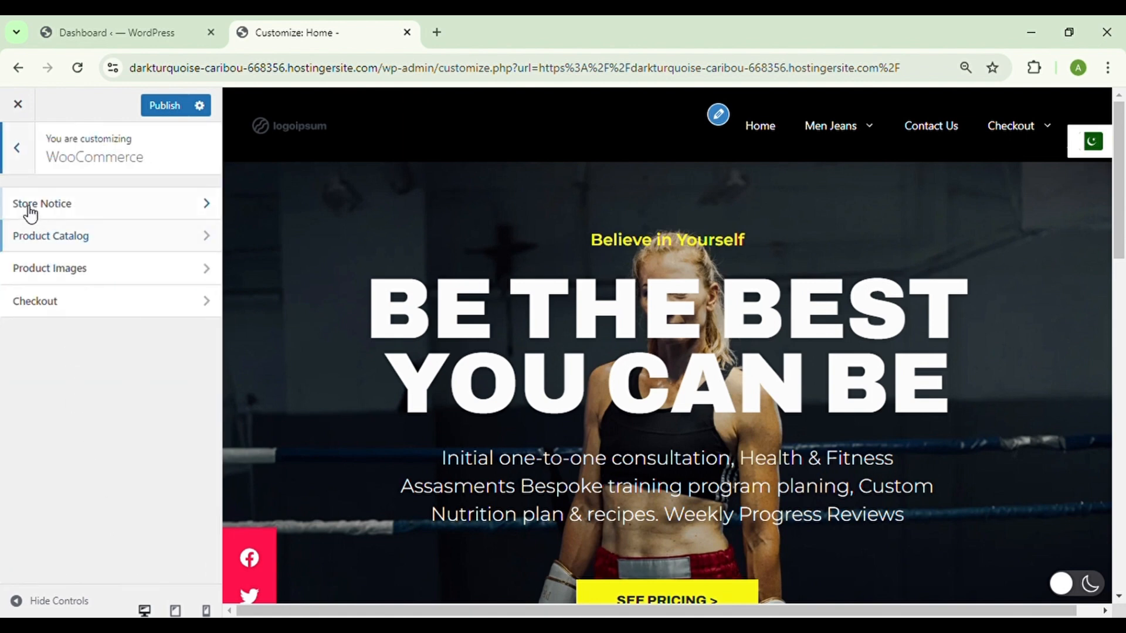
pyautogui.click(17, 147)
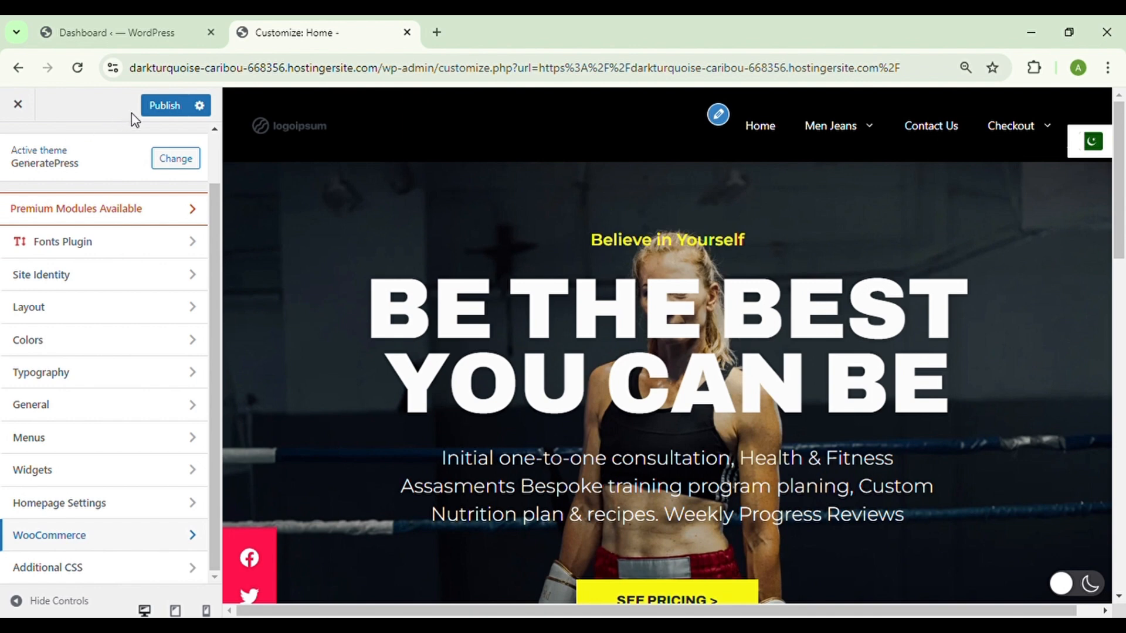
# Step: Look at the Additional CSS editor and return to the main list of customization sections
pyautogui.moveTo(212, 350)
pyautogui.mouseDown()
pyautogui.moveTo(217, 489)
pyautogui.moveTo(212, 356)
pyautogui.mouseUp()
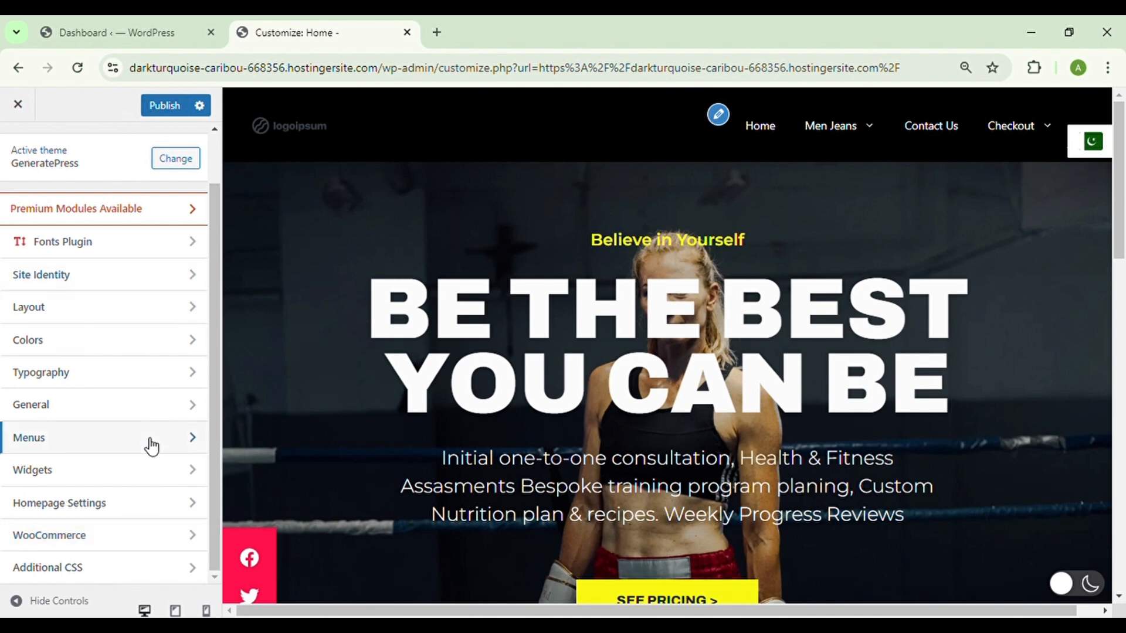
pyautogui.click(149, 577)
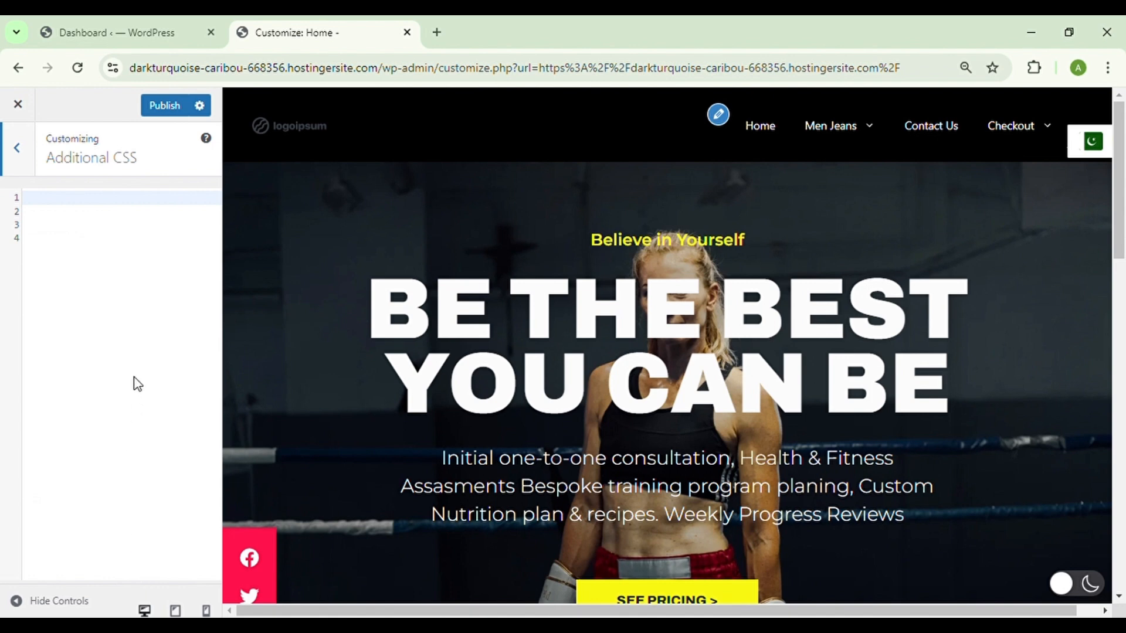
pyautogui.click(25, 167)
pyautogui.scroll(1, 118, 382)
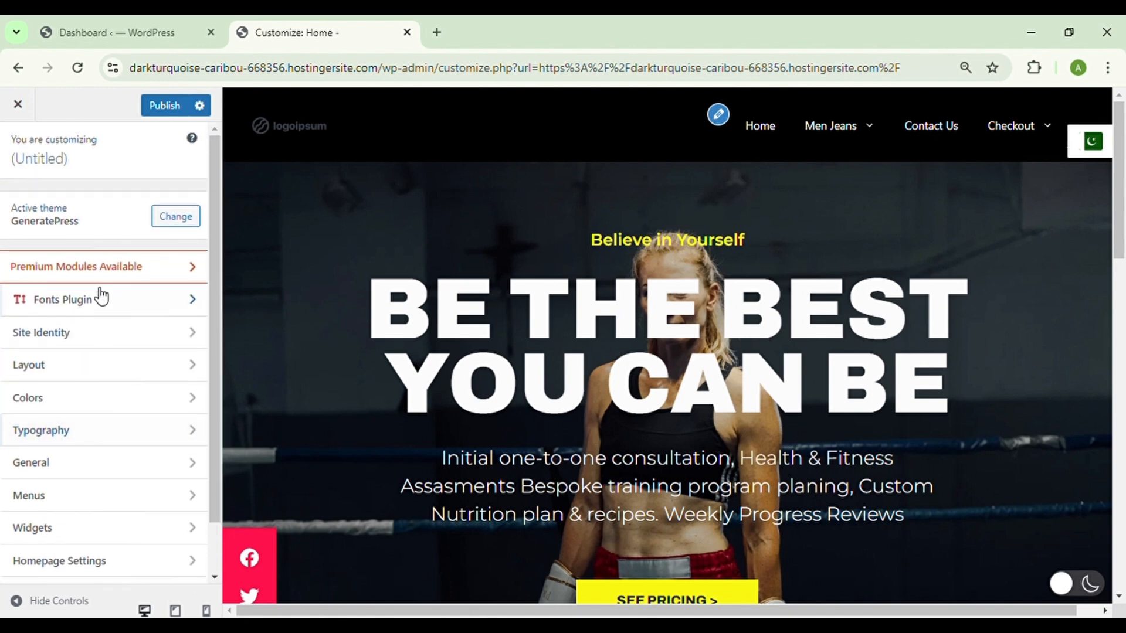
# Step: Set the base typography font family to Century Gothic in the Fonts Plugin's basic settings
pyautogui.click(180, 296)
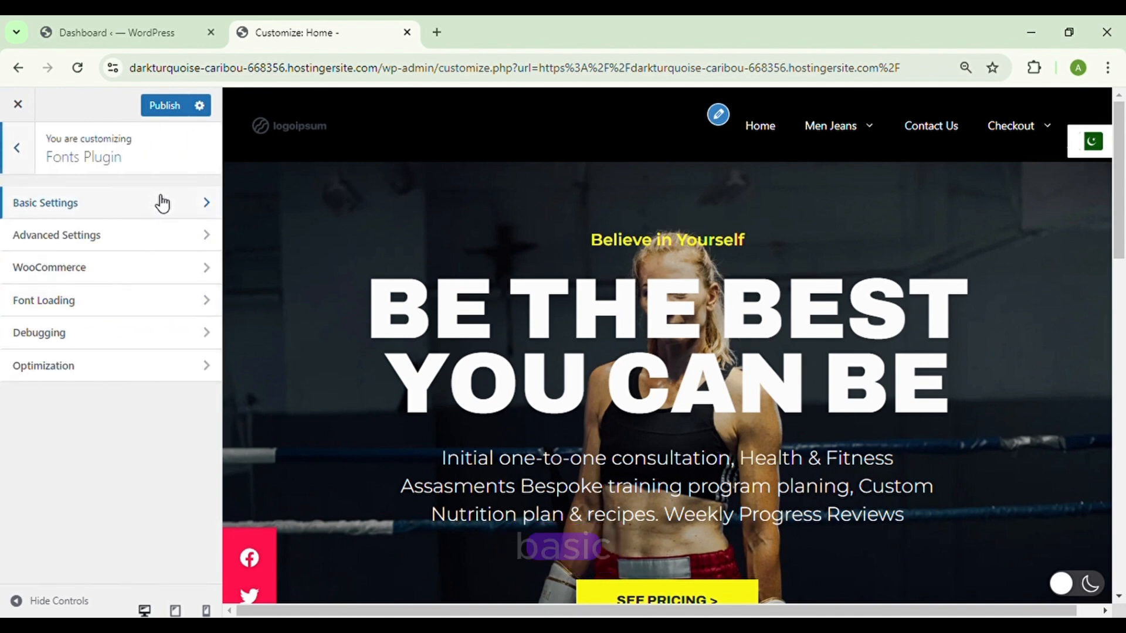
pyautogui.click(163, 208)
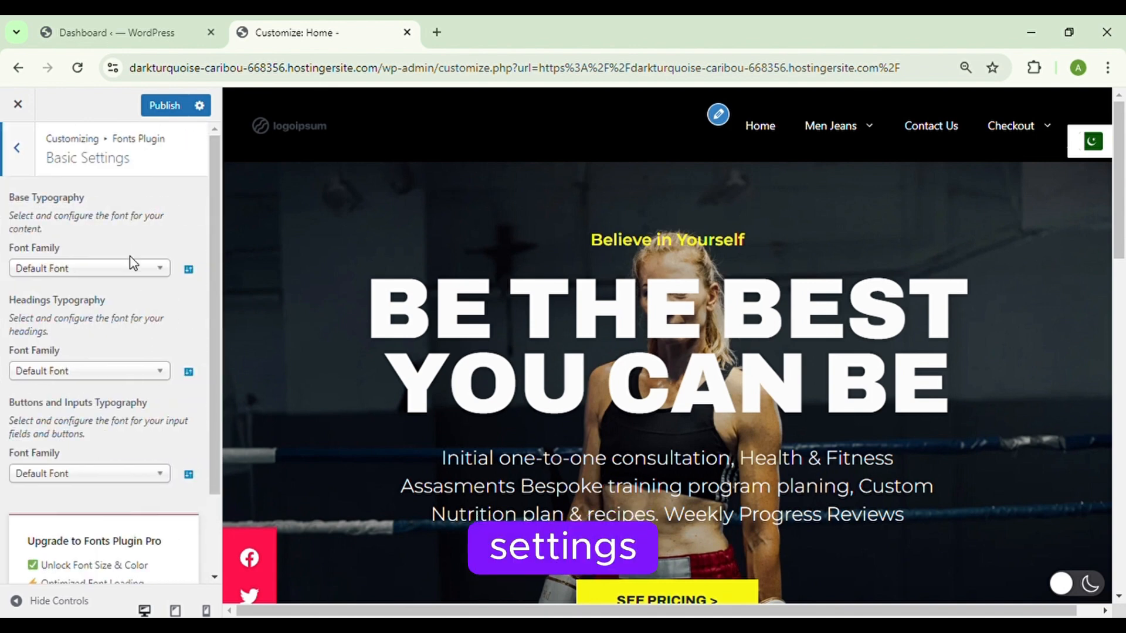
pyautogui.click(165, 273)
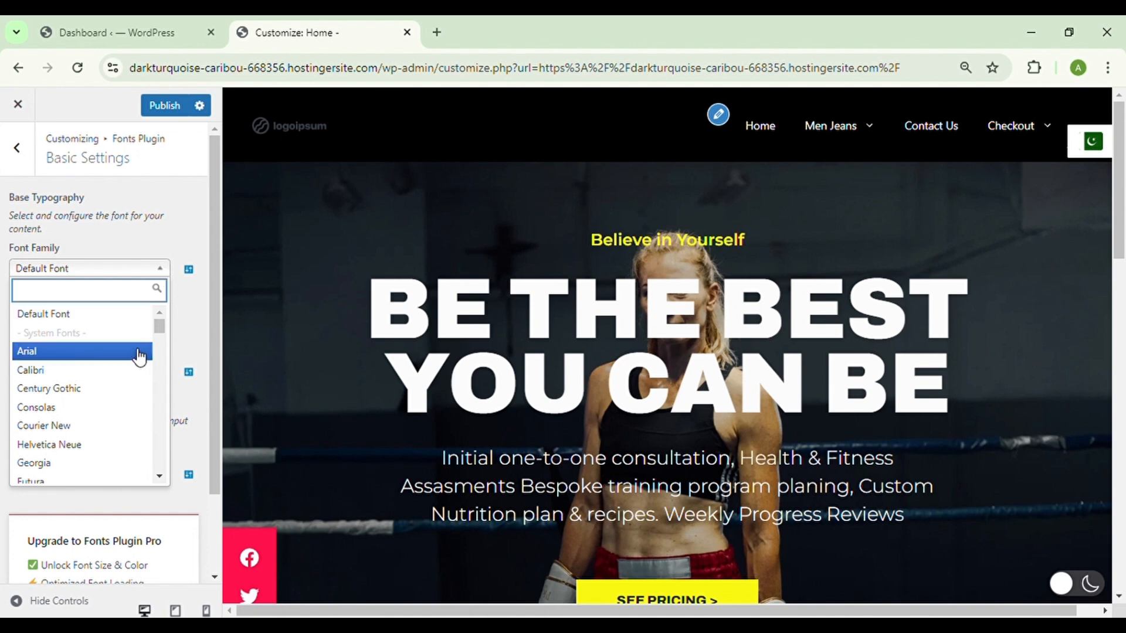
pyautogui.click(141, 389)
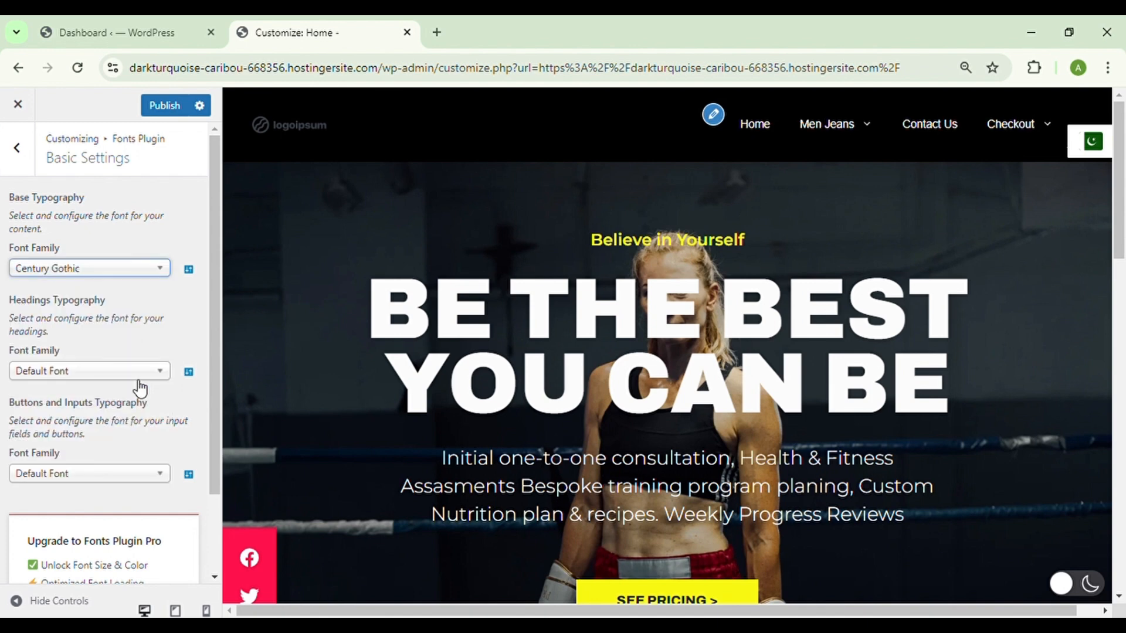
# Step: Set the font family for buttons and inputs typography to Consolas
pyautogui.scroll(-2, 209, 423)
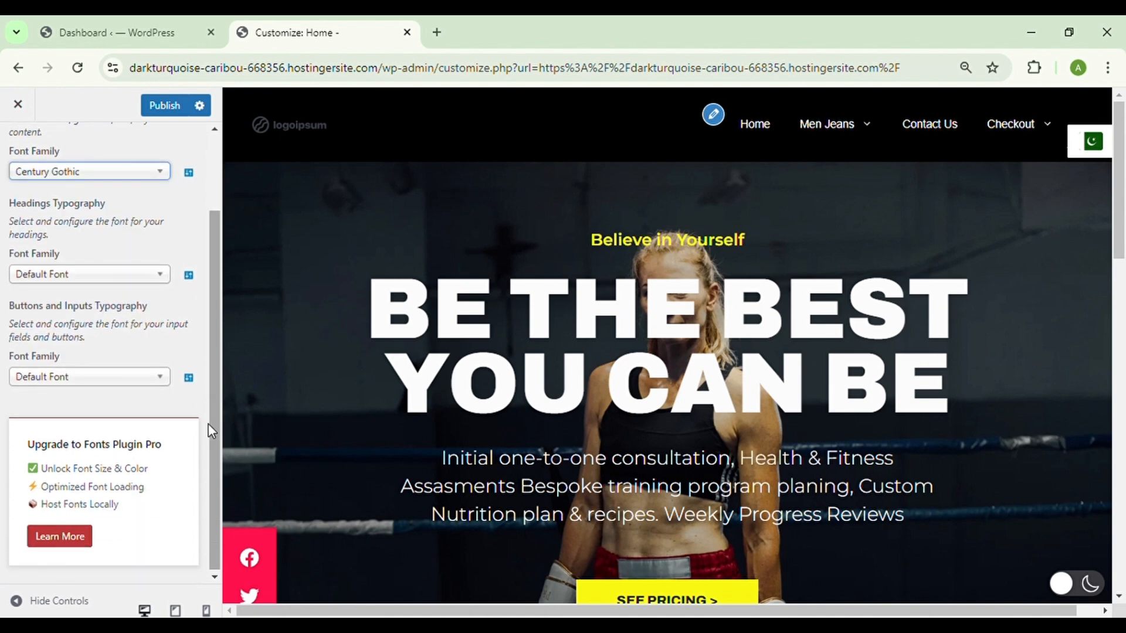
pyautogui.click(169, 384)
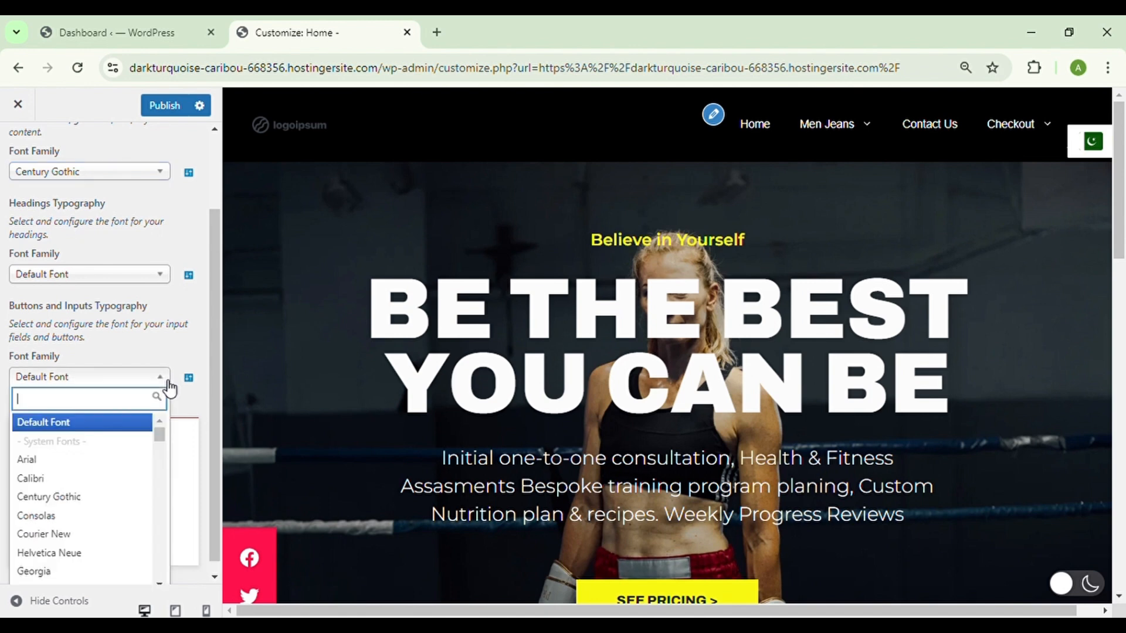
pyautogui.click(112, 521)
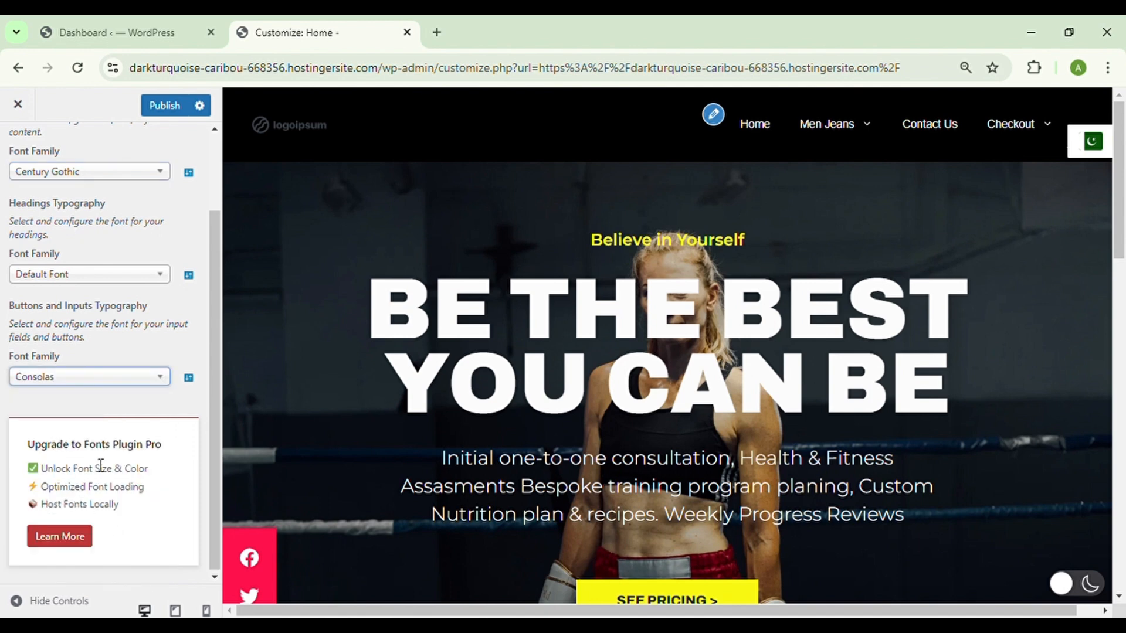
# Step: Set the headings typography font family to Courier New, review the page preview, and publish the customizations
pyautogui.click(160, 277)
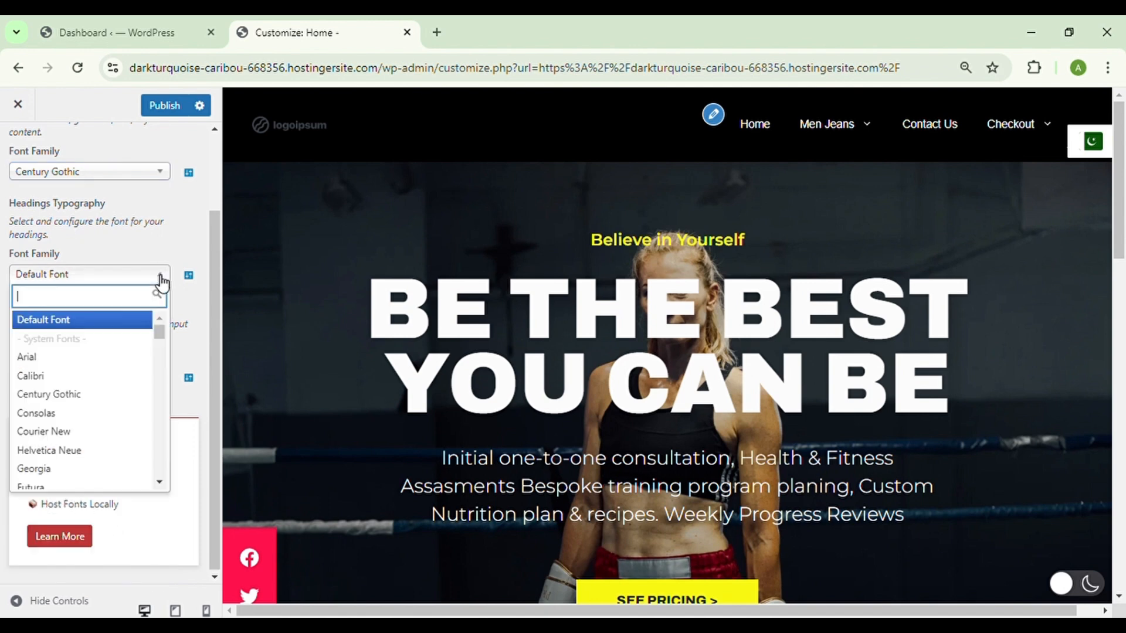
pyautogui.click(104, 430)
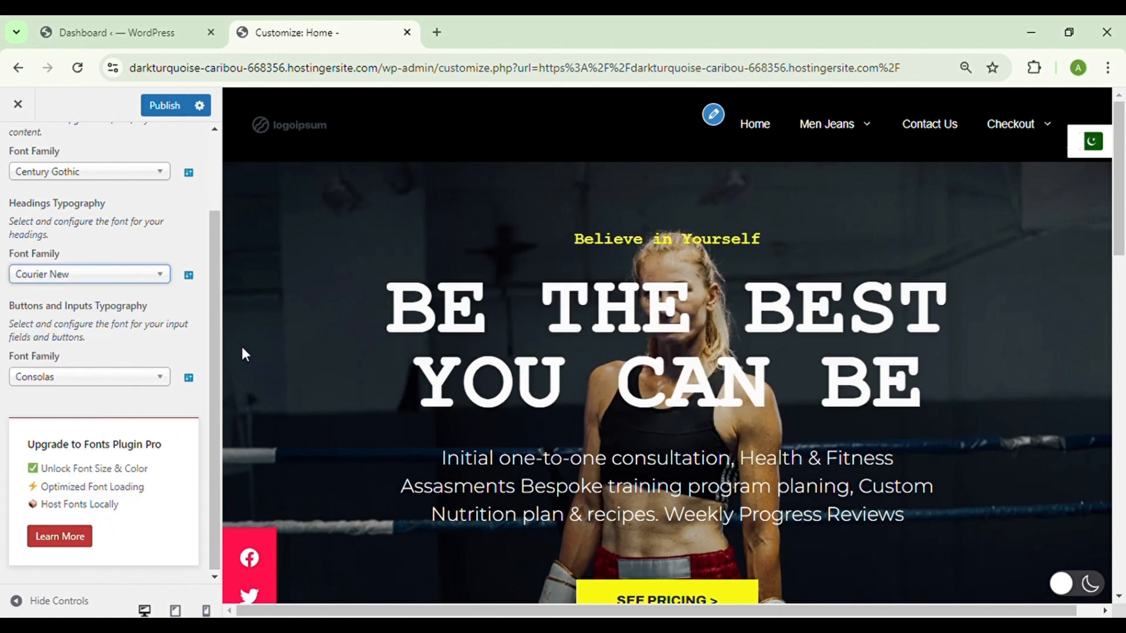
pyautogui.scroll(-14, 242, 347)
pyautogui.scroll(14, 242, 347)
pyautogui.click(172, 109)
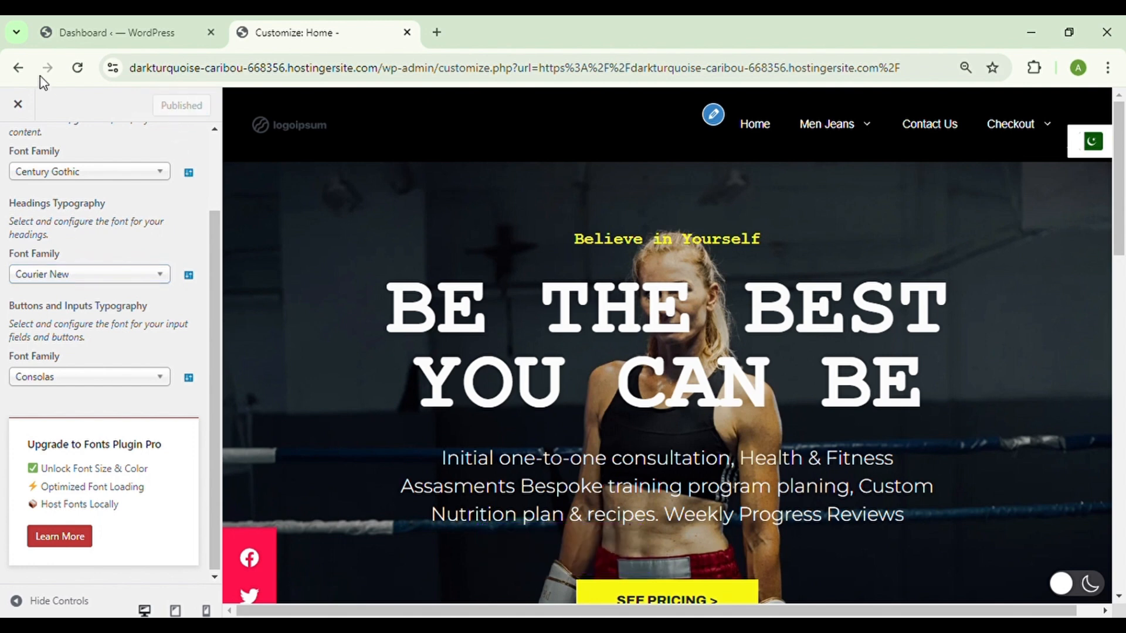
# Step: Return to the site's live home page and reload it to check the published changes
pyautogui.click(18, 70)
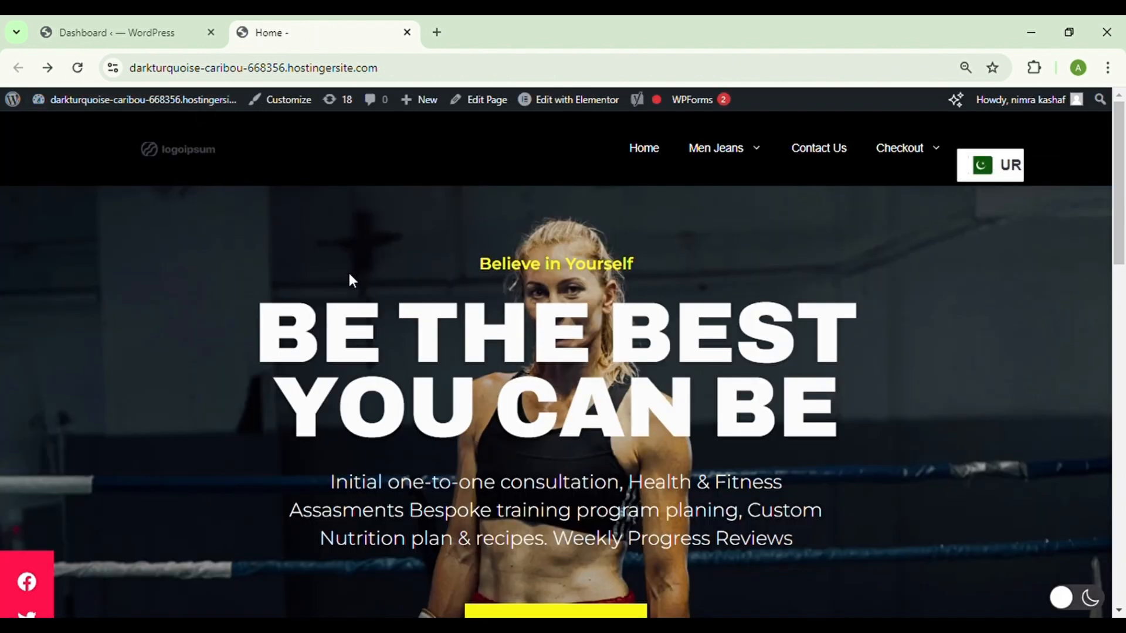
pyautogui.press('F5')
pyautogui.click(78, 68)
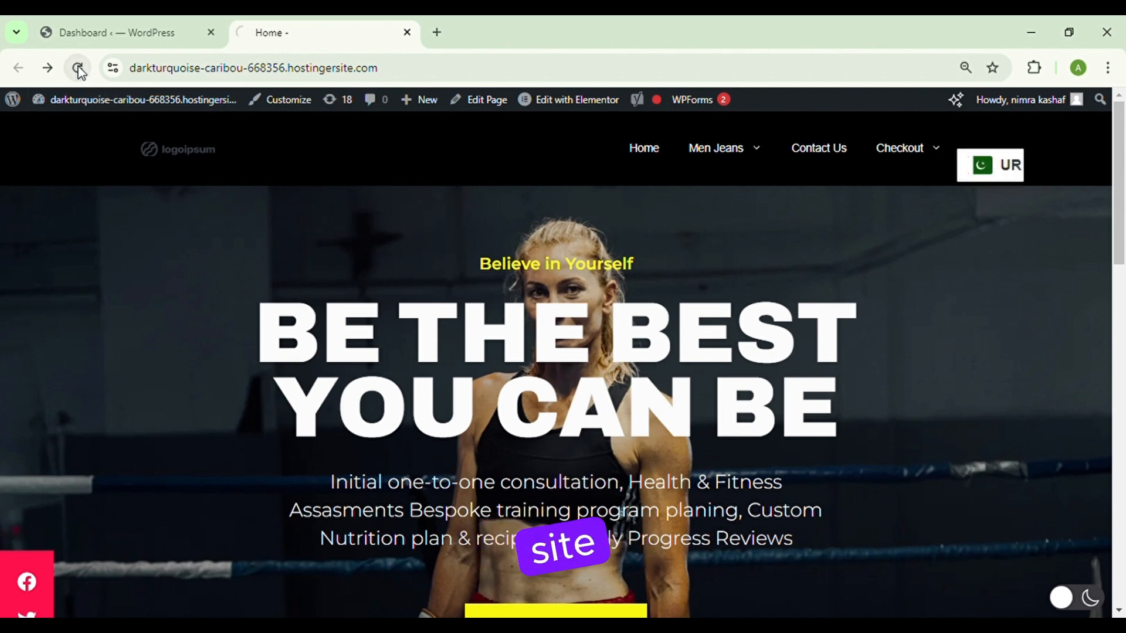